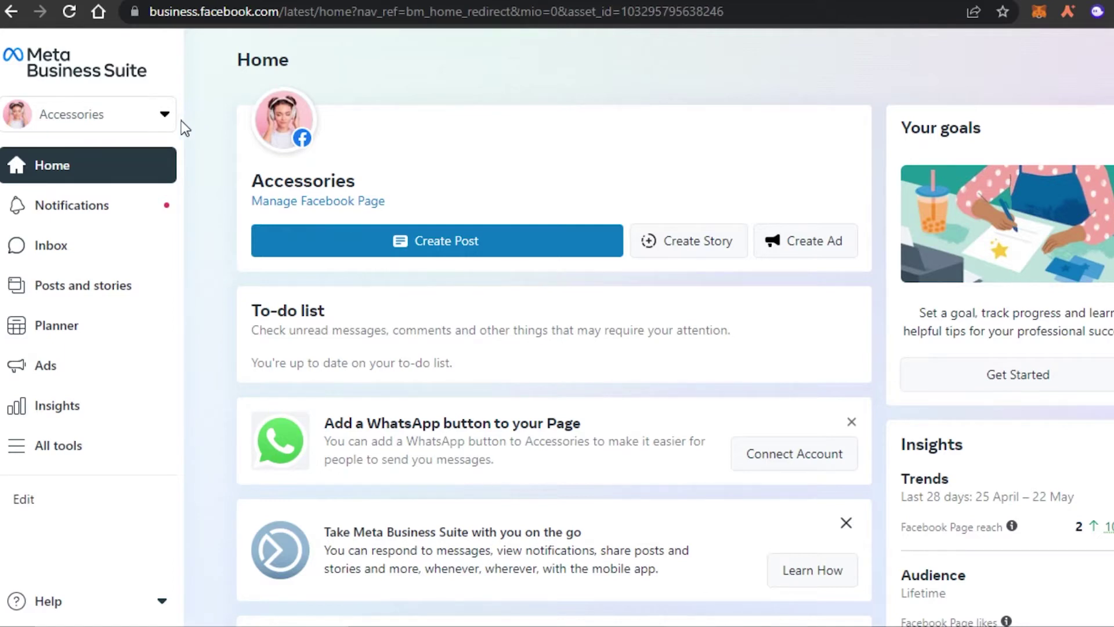
click(165, 122)
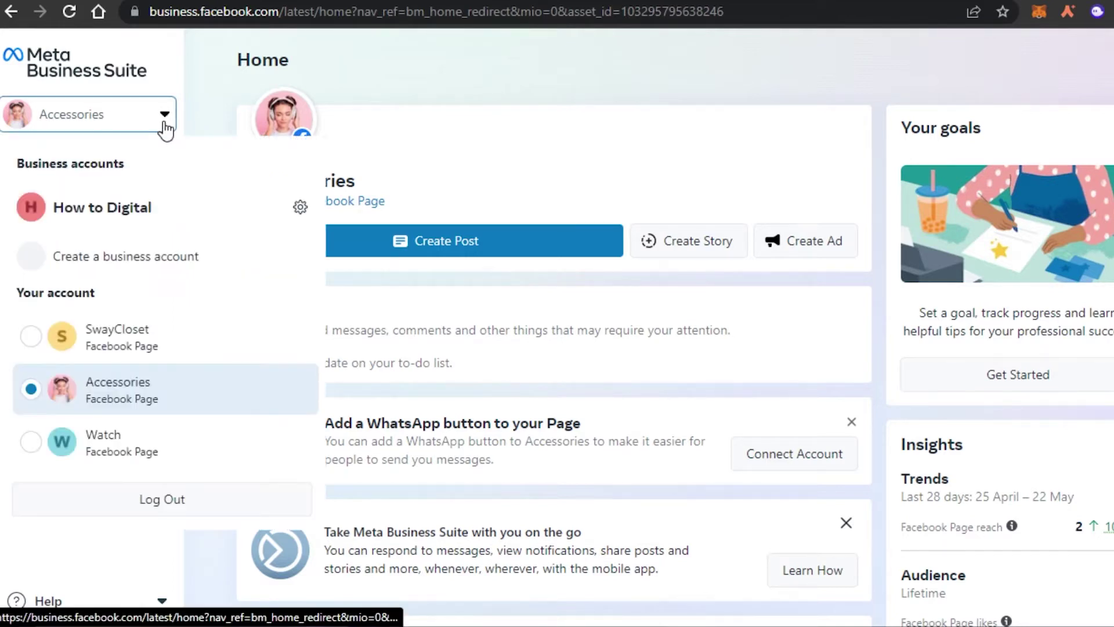
click(341, 76)
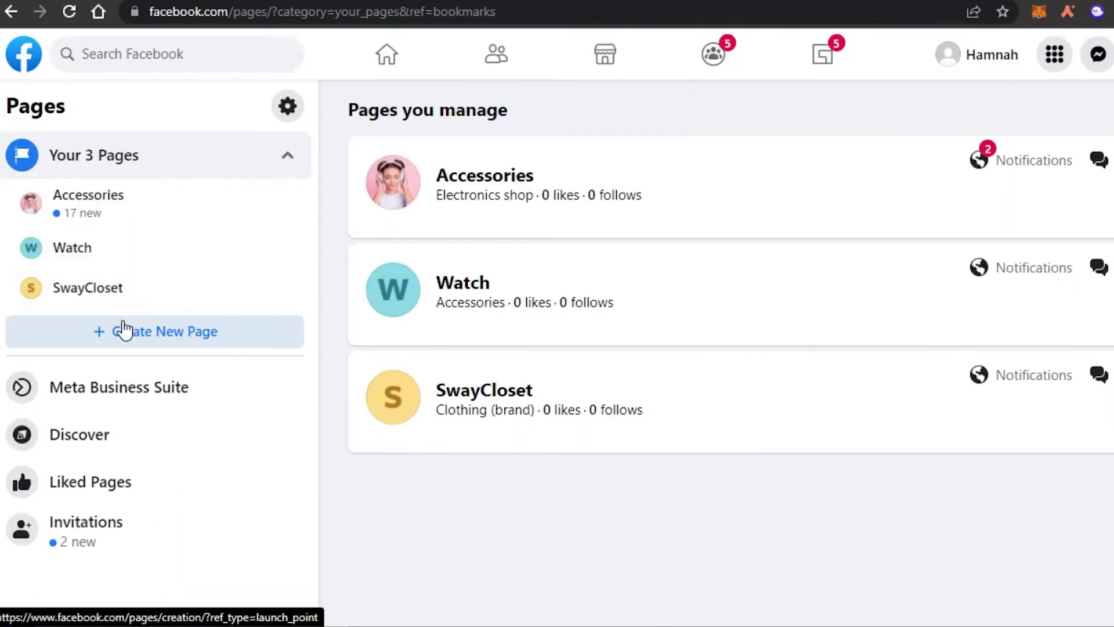
click(123, 394)
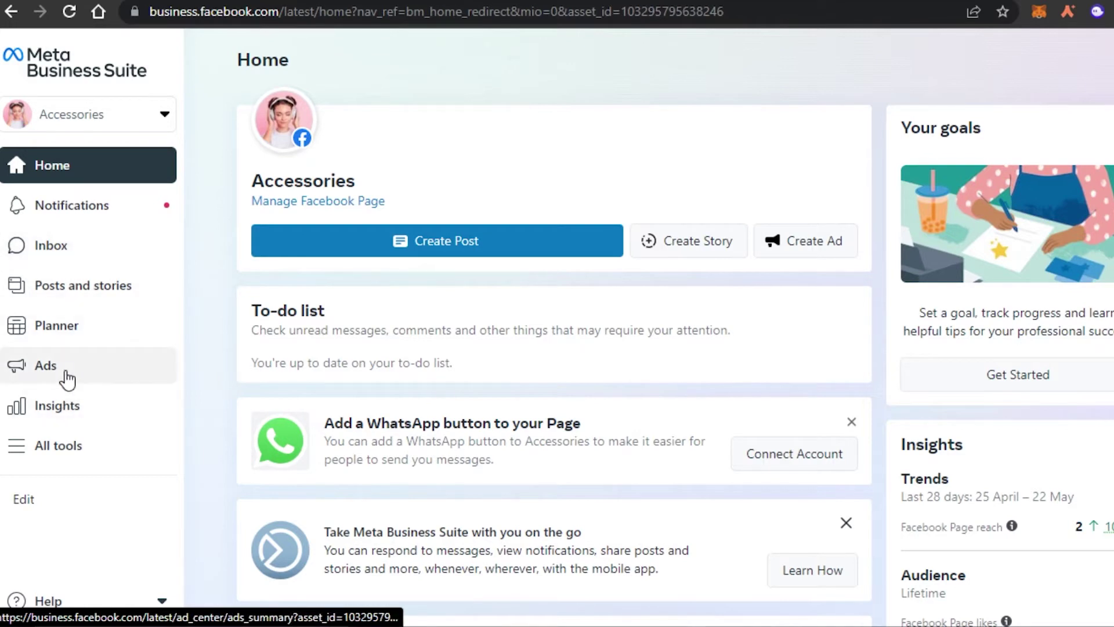
click(47, 448)
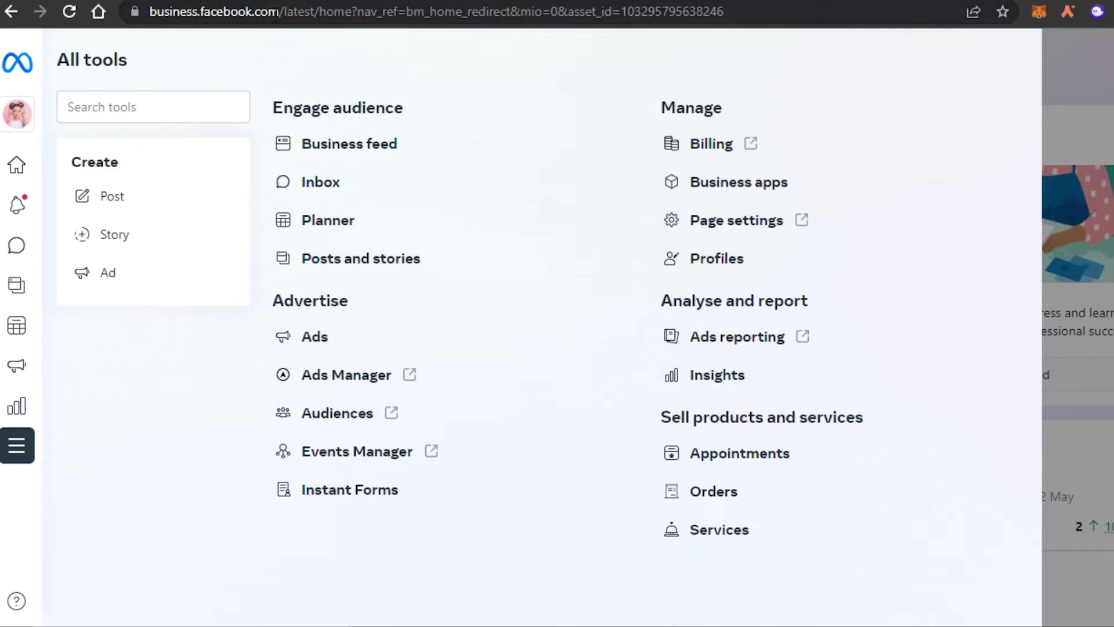
mouse_move(69, 161)
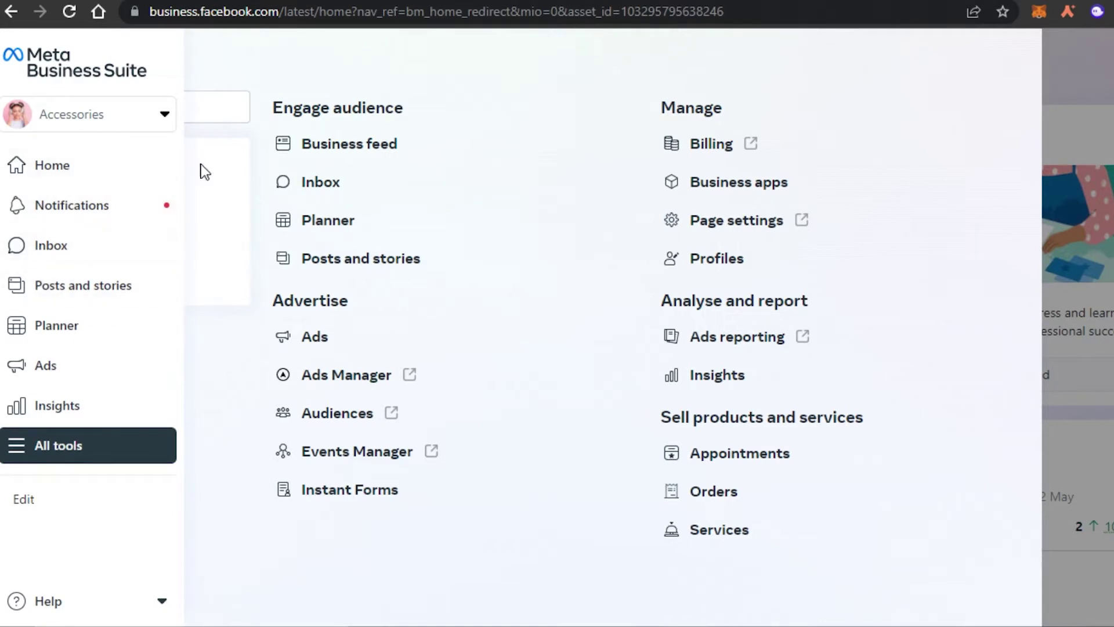
click(1092, 89)
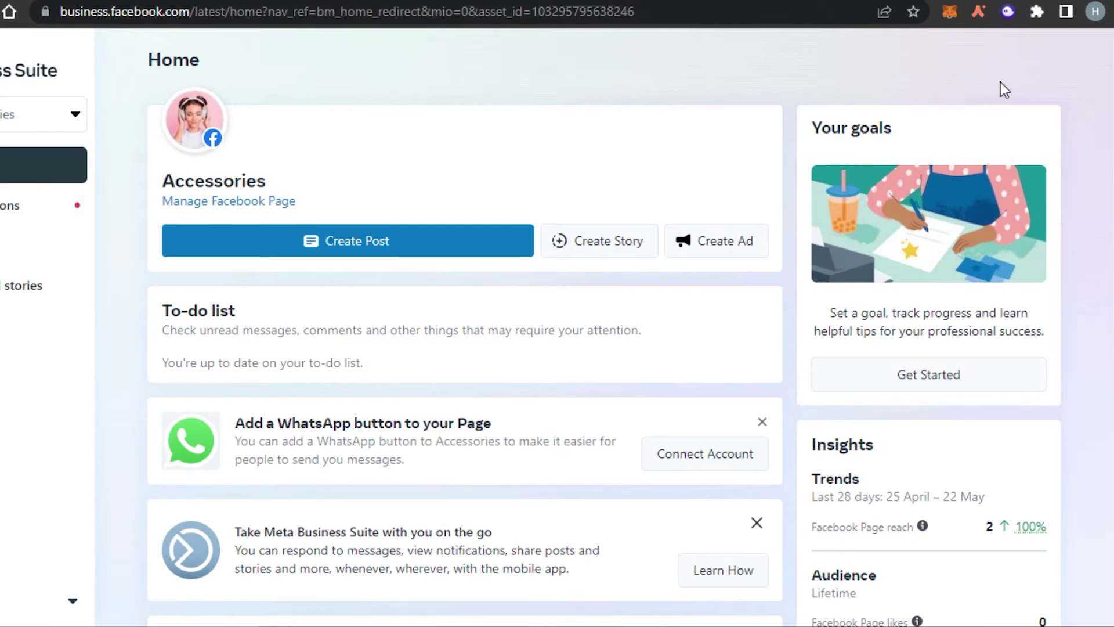
scroll(464, 325, down, 12)
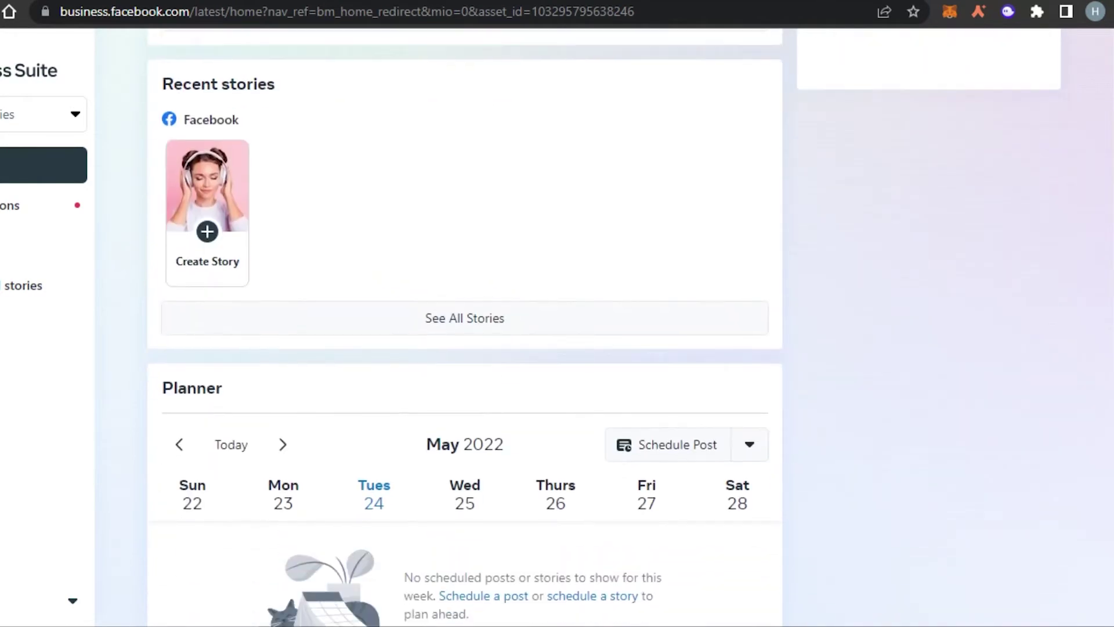
scroll(464, 324, down, 5)
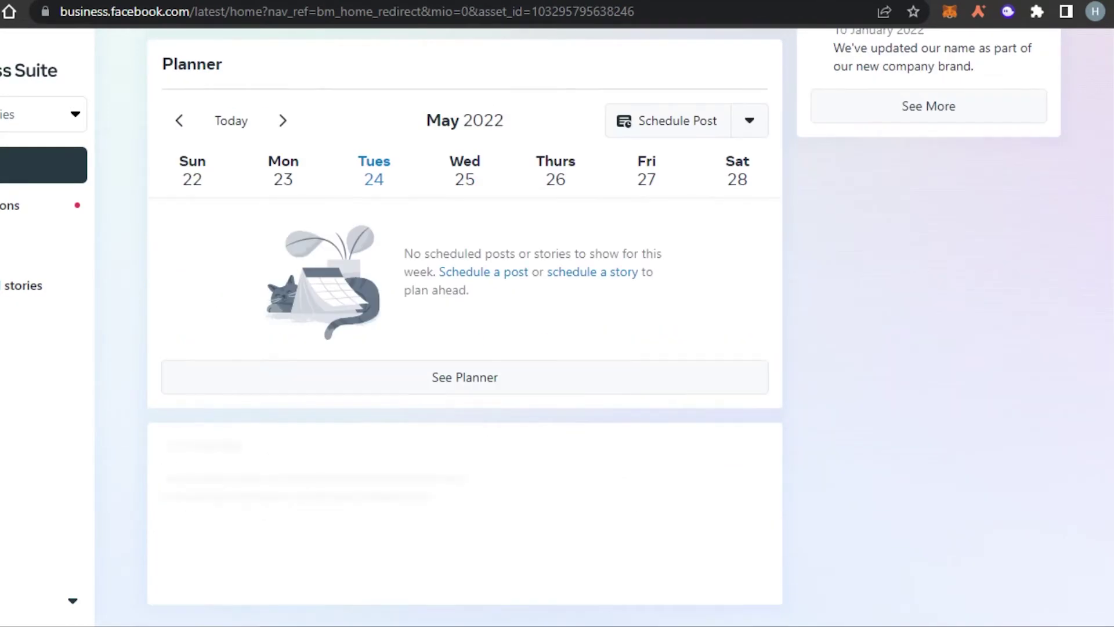
scroll(464, 325, up, 10)
scroll(522, 290, up, 7)
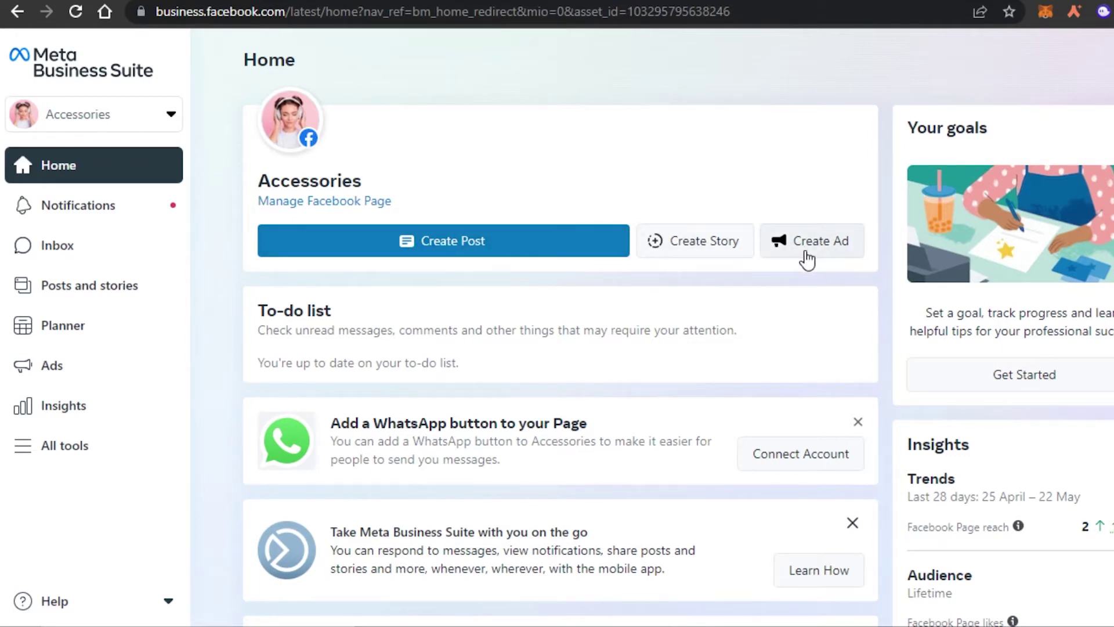
Open the Create Post composer for SwayCloset and check the Post to account list
click(521, 251)
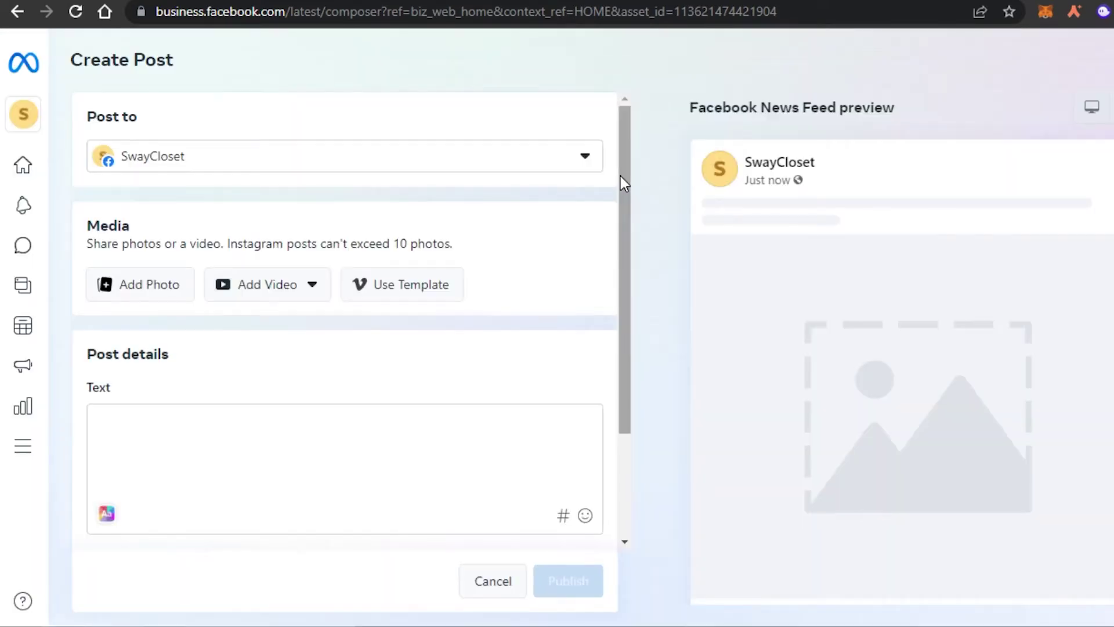
click(374, 165)
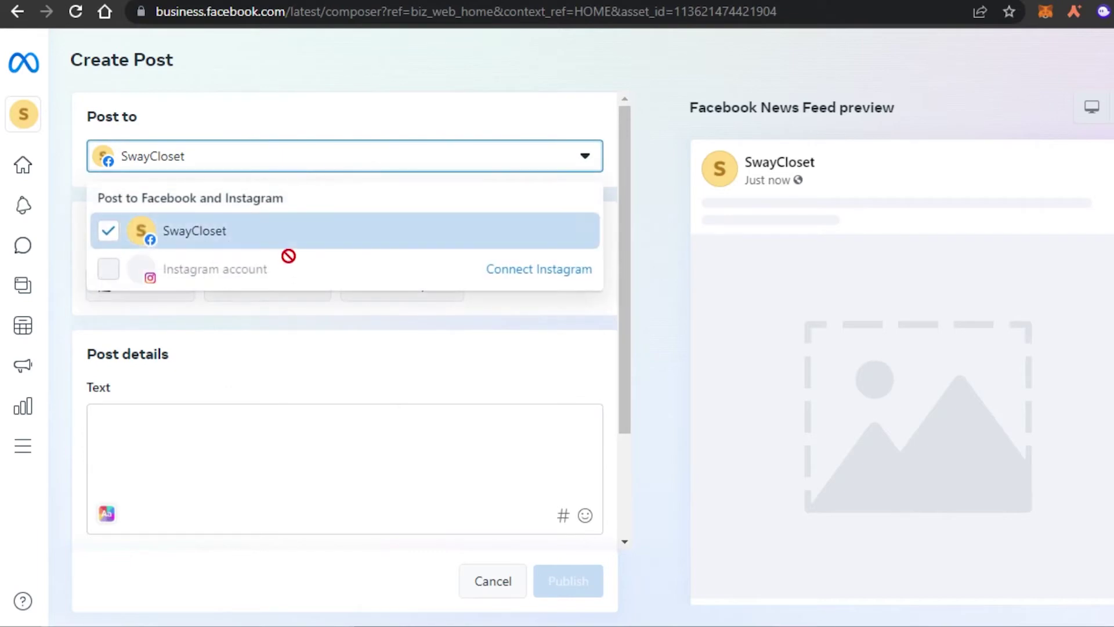
mouse_move(289, 262)
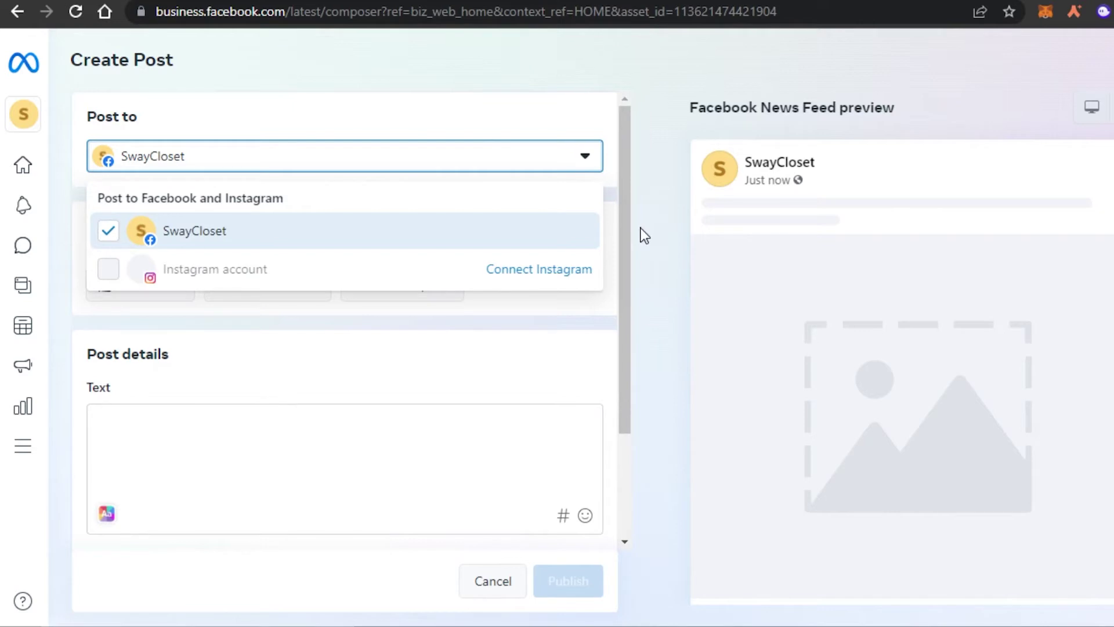
mouse_move(137, 262)
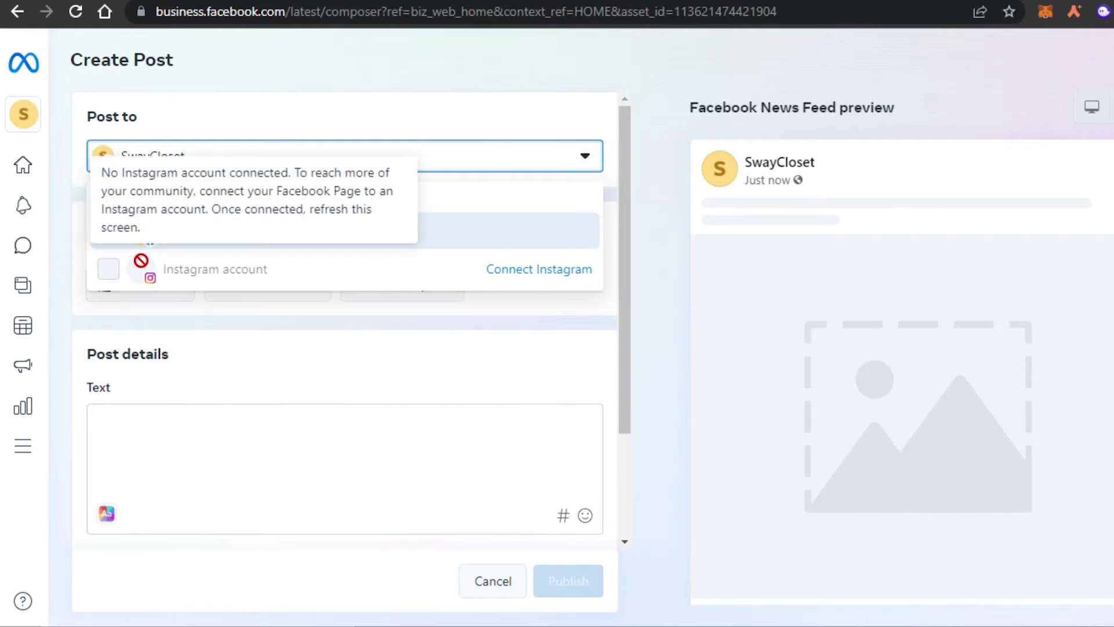
click(636, 143)
drag(623, 139, 625, 205)
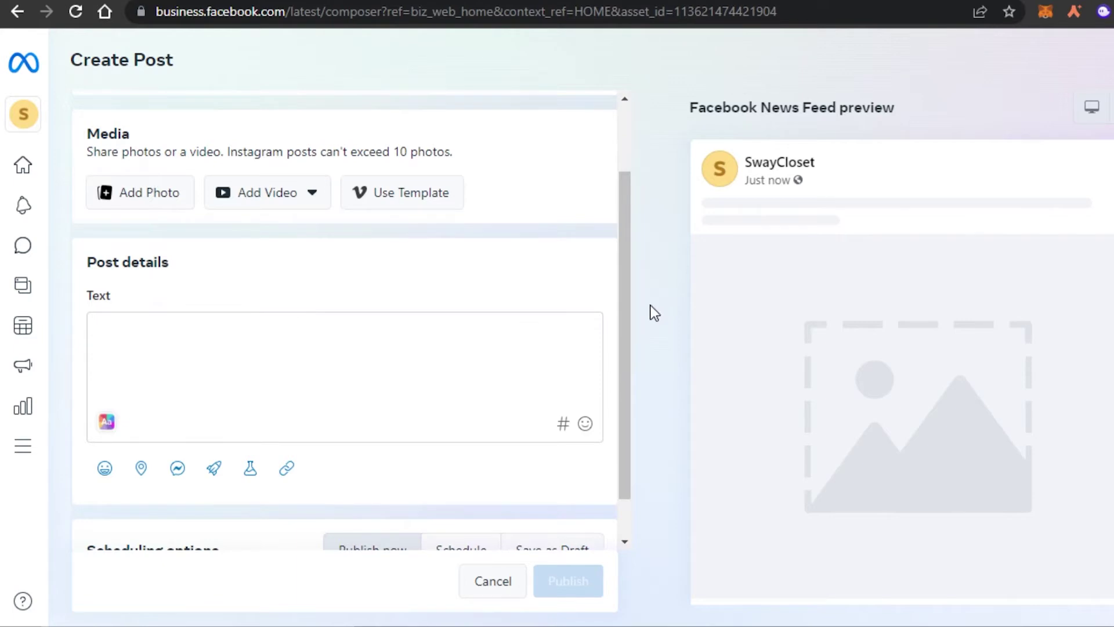
Switch the post's scheduling option to Schedule and dismiss the hashtag tip
drag(621, 252, 641, 405)
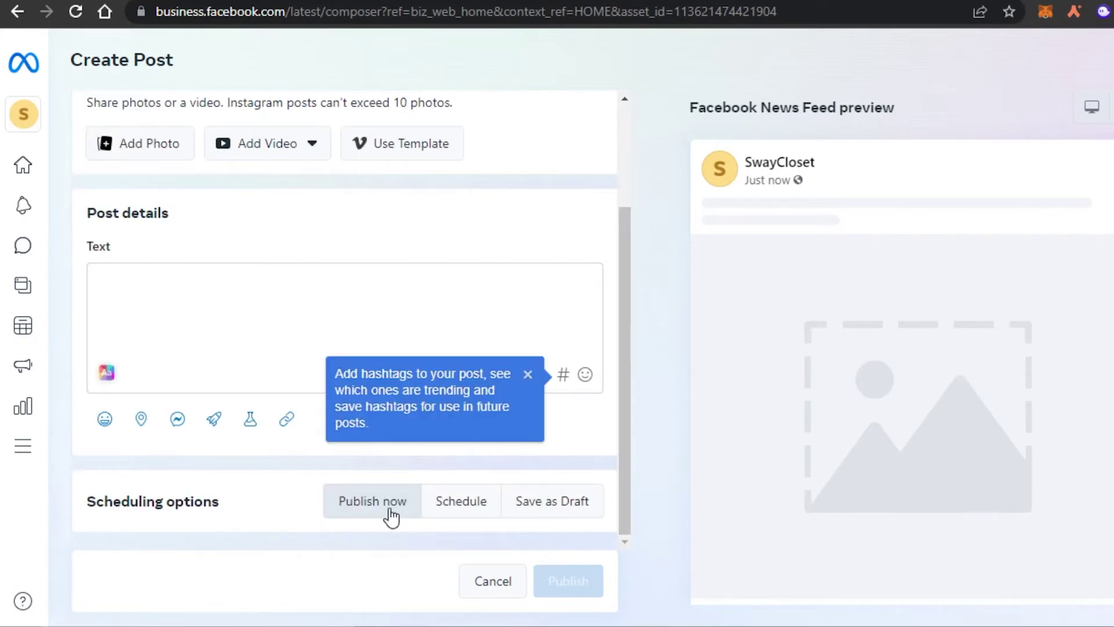
click(482, 503)
scroll(485, 502, down, 2)
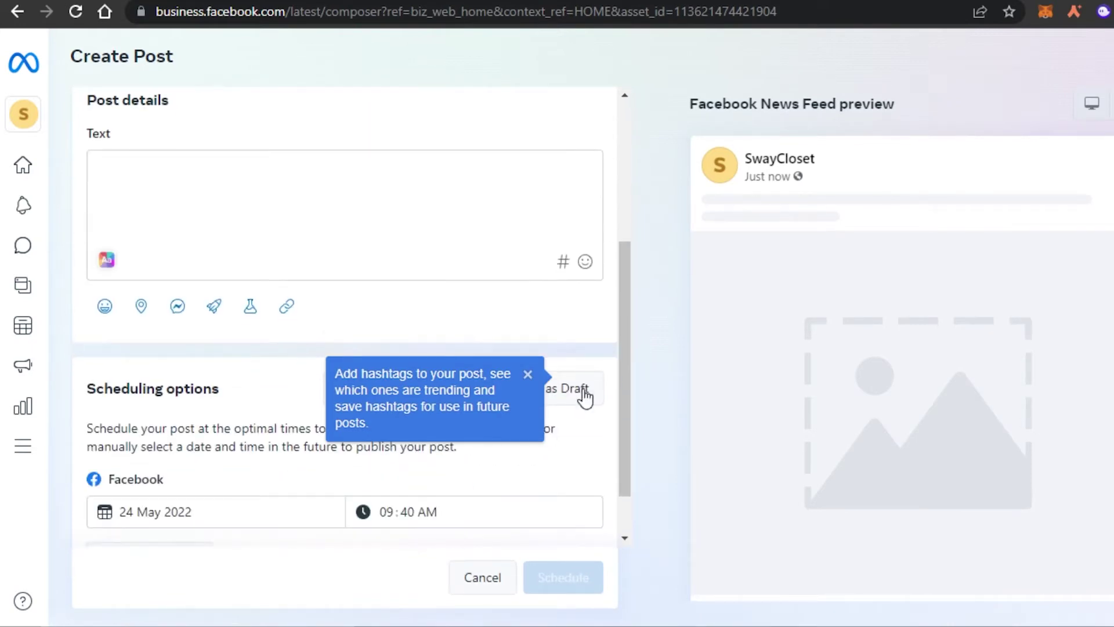
drag(625, 339, 626, 382)
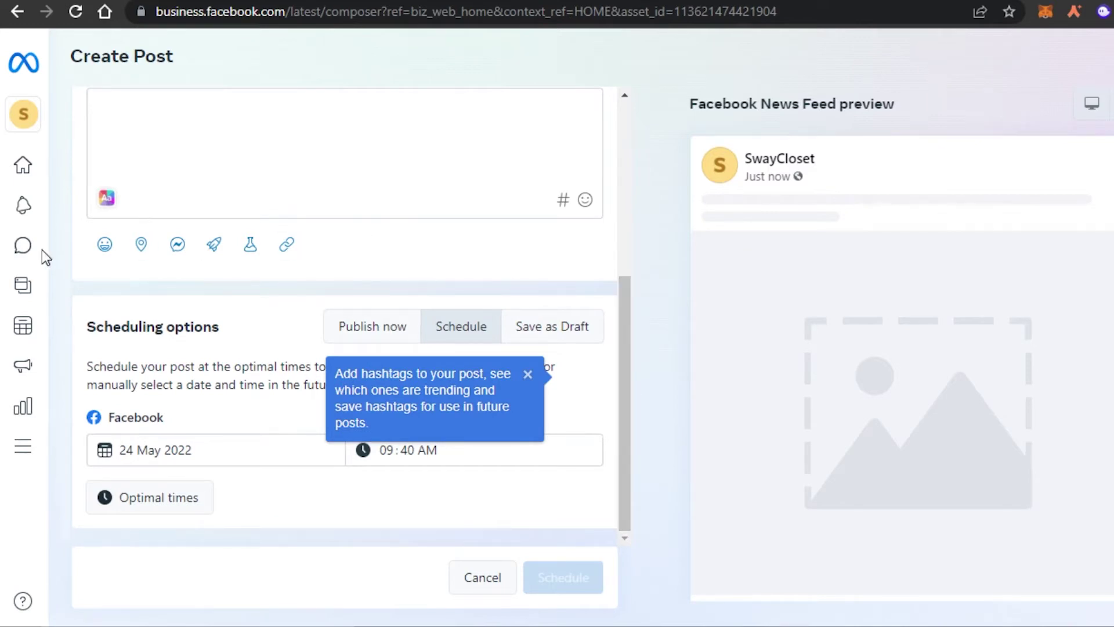
mouse_move(44, 255)
click(528, 373)
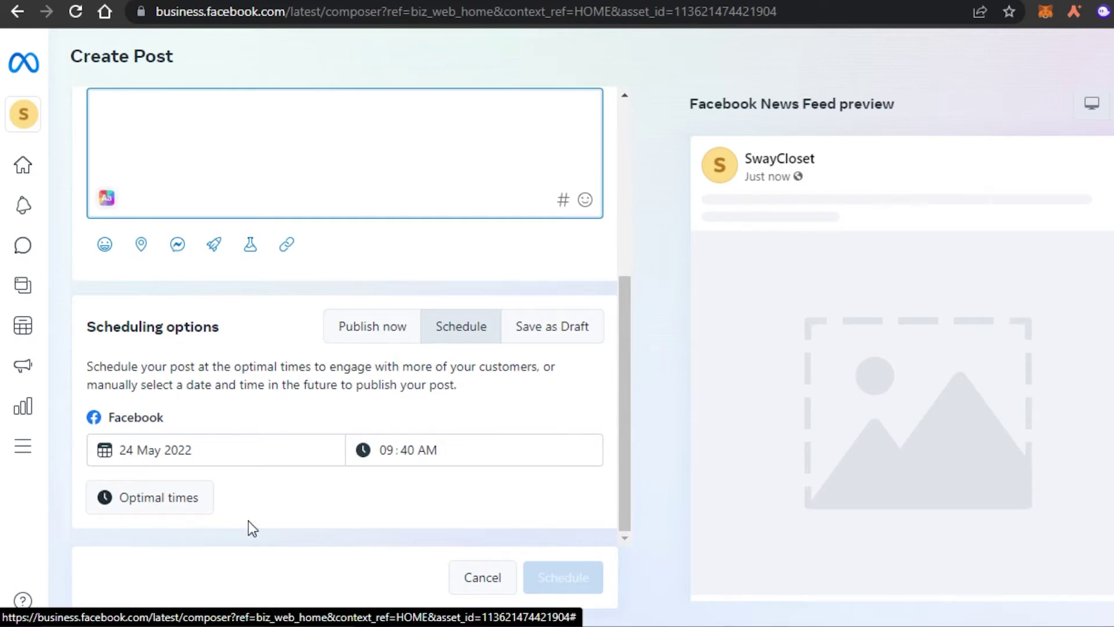
Set the publish date to 25 May 2022 at 09:40 PM and check optimal times
click(221, 449)
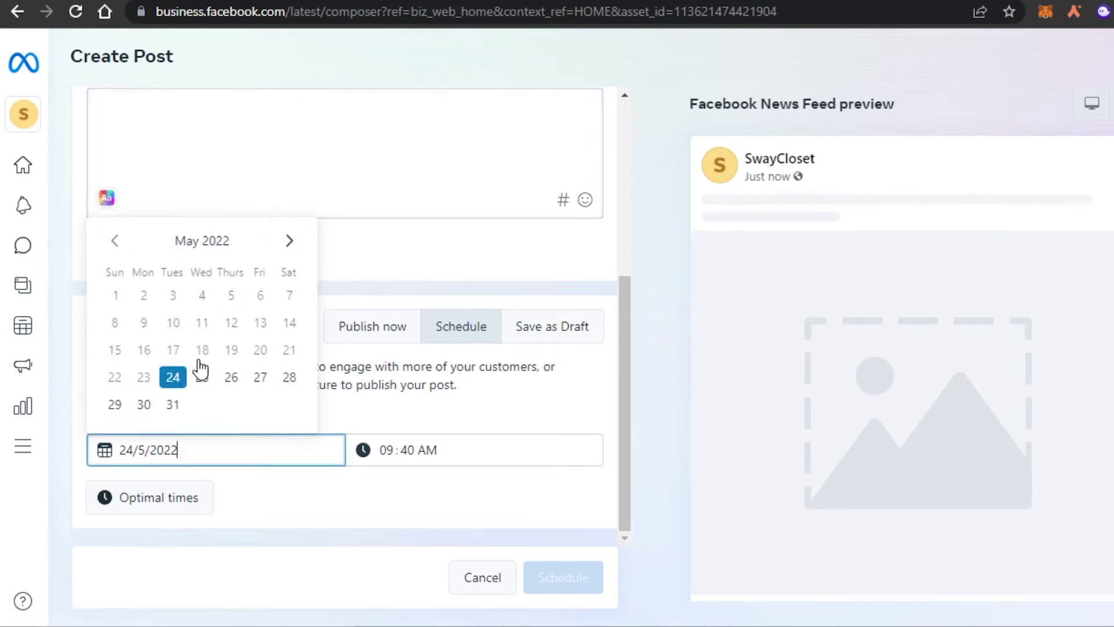
click(201, 371)
click(428, 448)
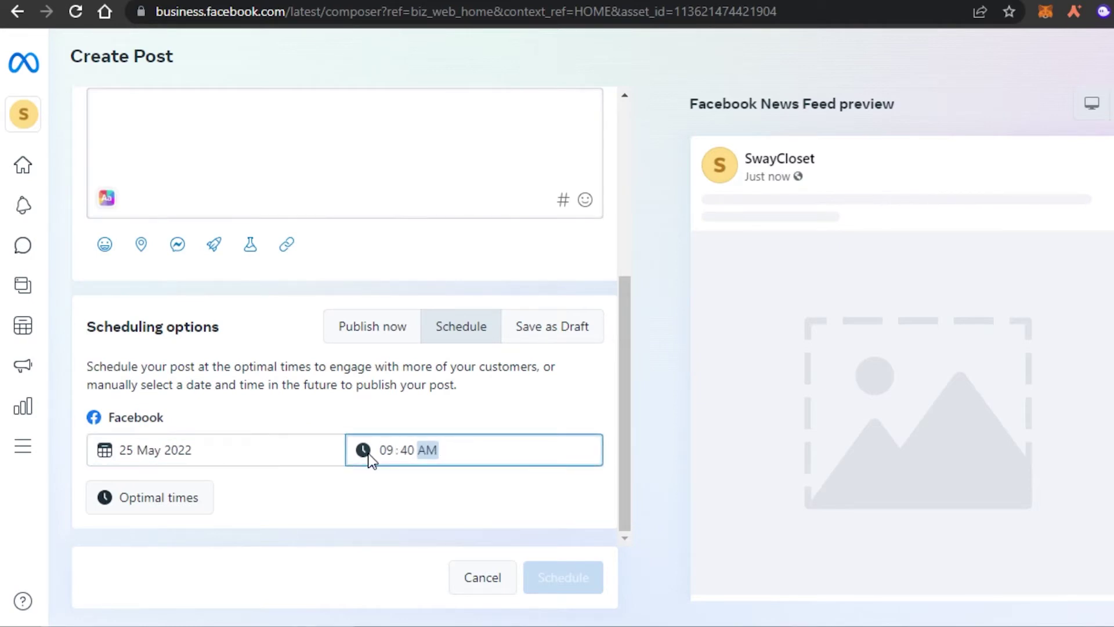
click(397, 450)
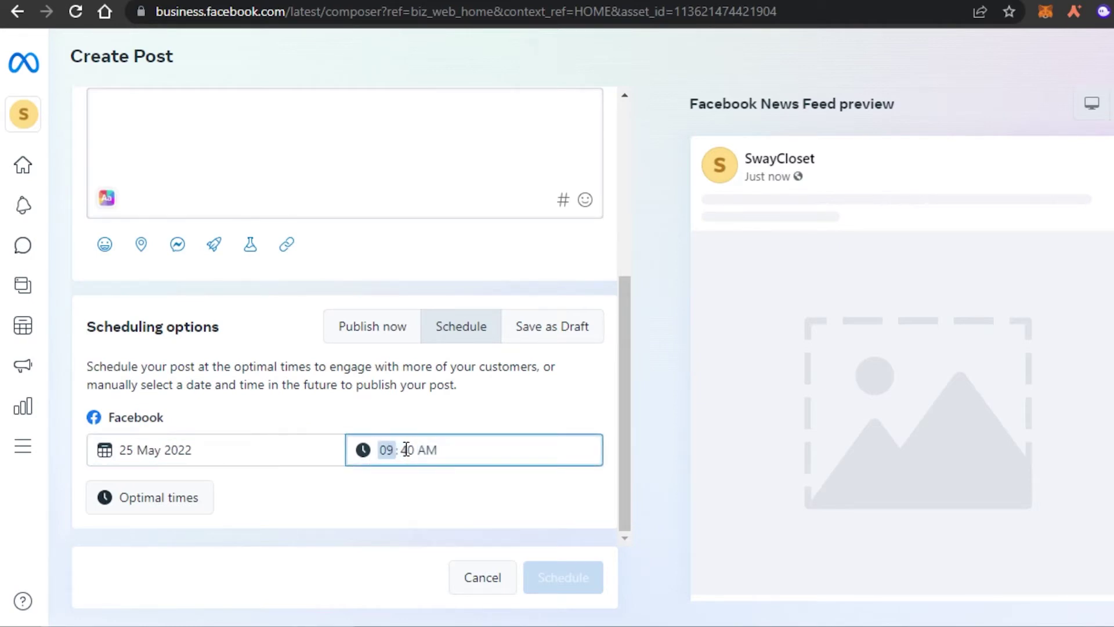
click(432, 450)
key(p)
click(146, 509)
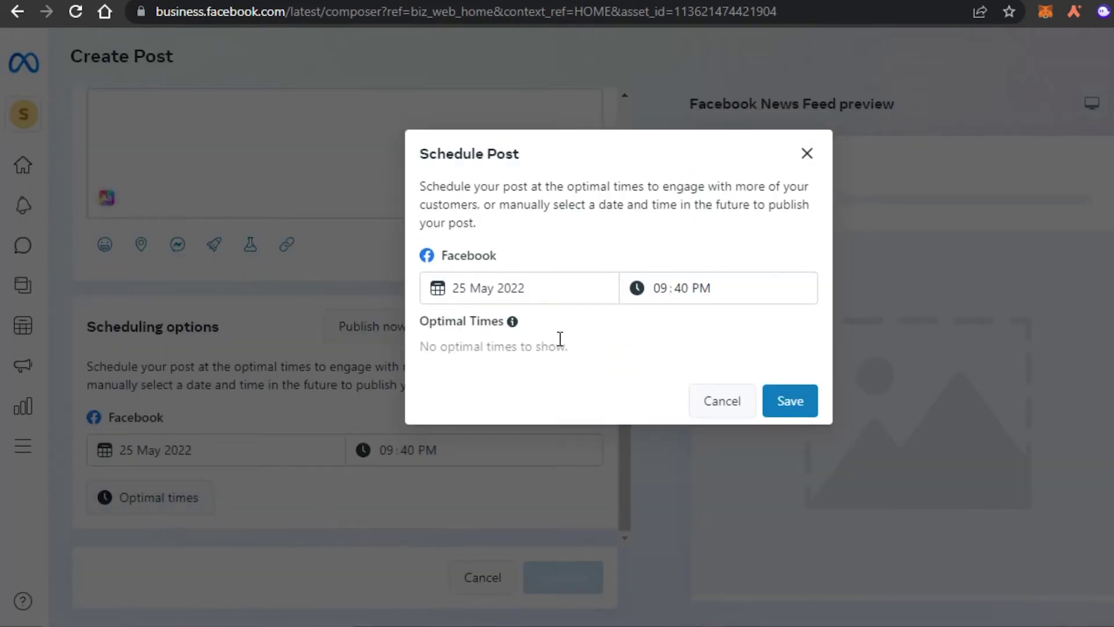
click(807, 153)
drag(622, 375, 633, 150)
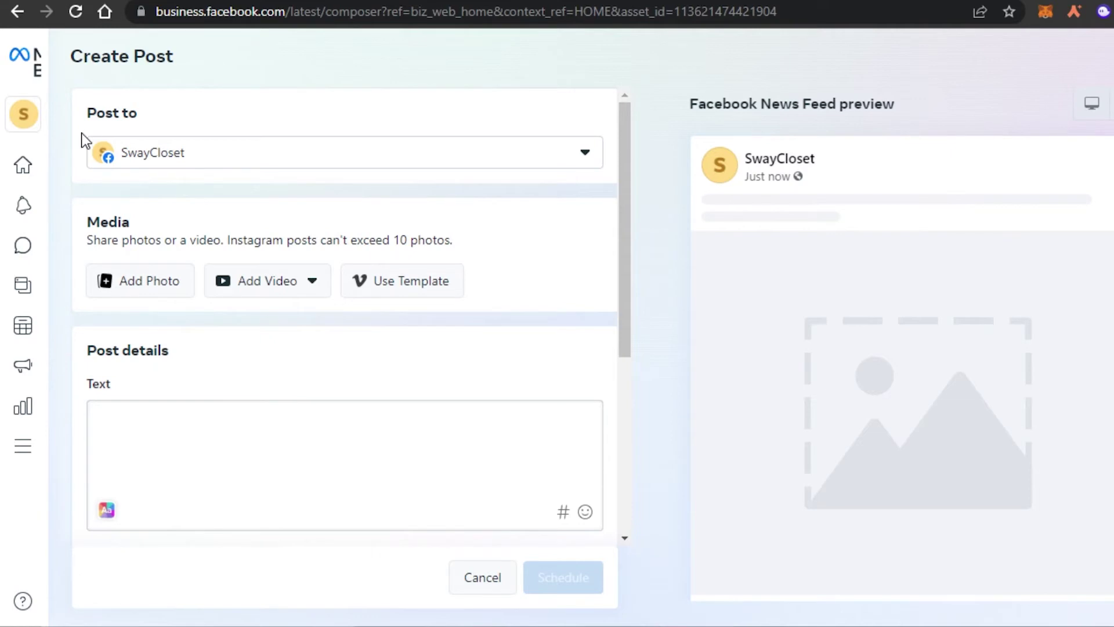
Go to the SwayCloset Inbox from the sidebar, finding no messages
mouse_move(55, 154)
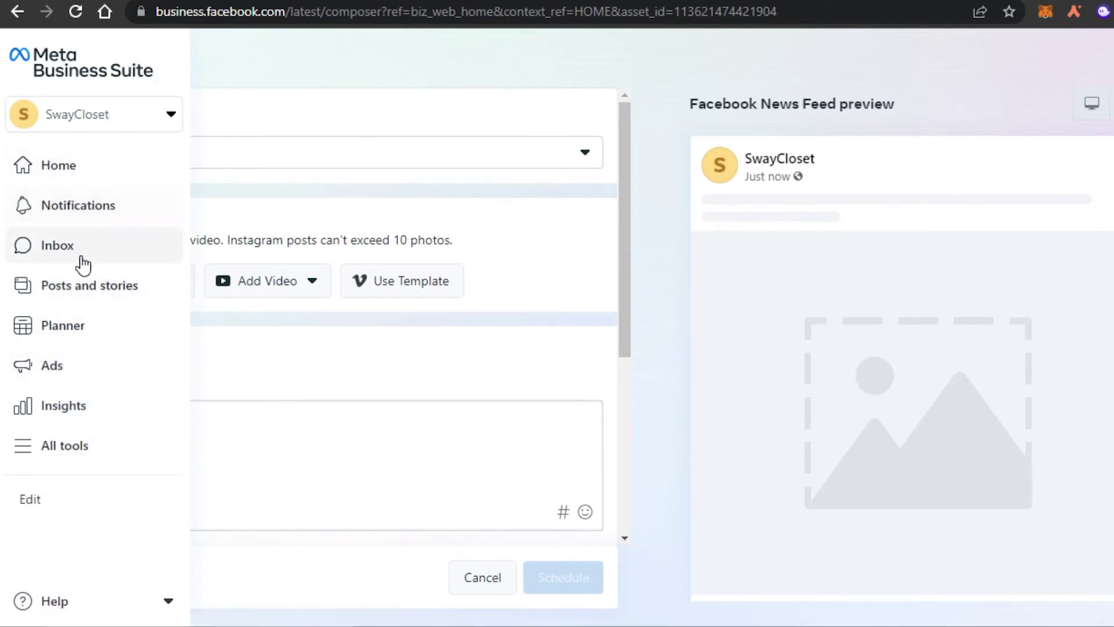
click(58, 244)
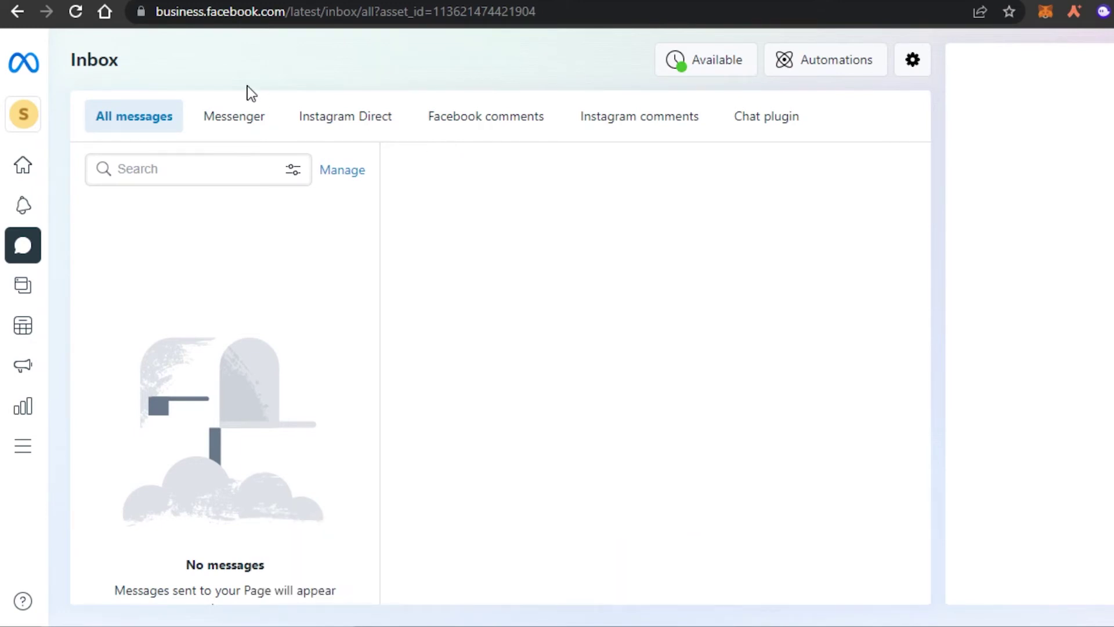
Pass through Inbox Manage and Automations, then show Posts and stories with two published posts
click(343, 172)
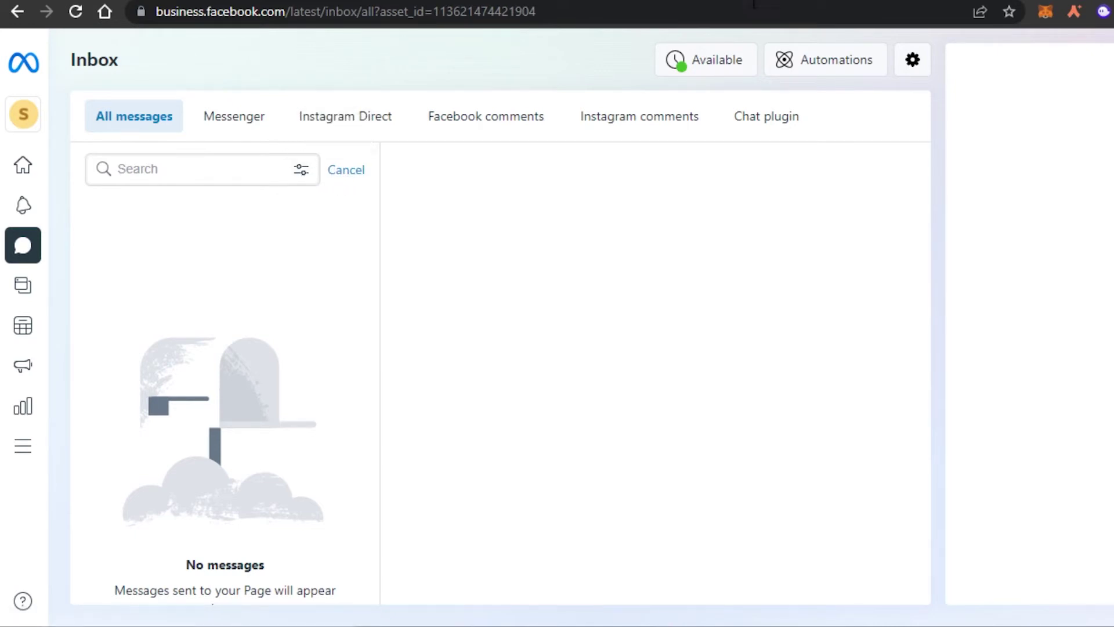
click(798, 56)
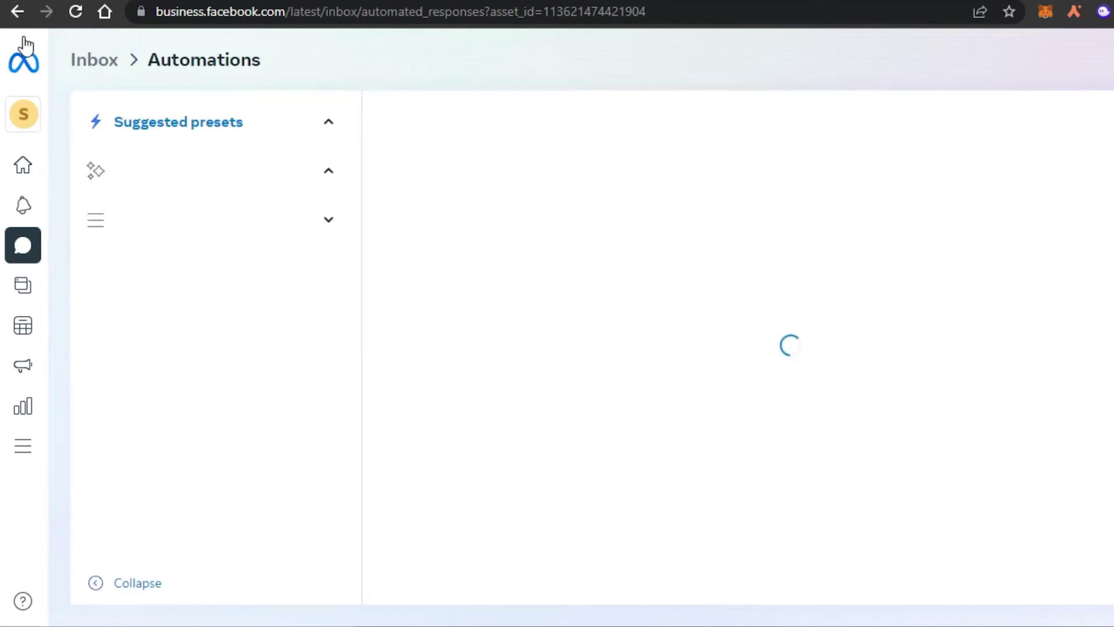
click(26, 297)
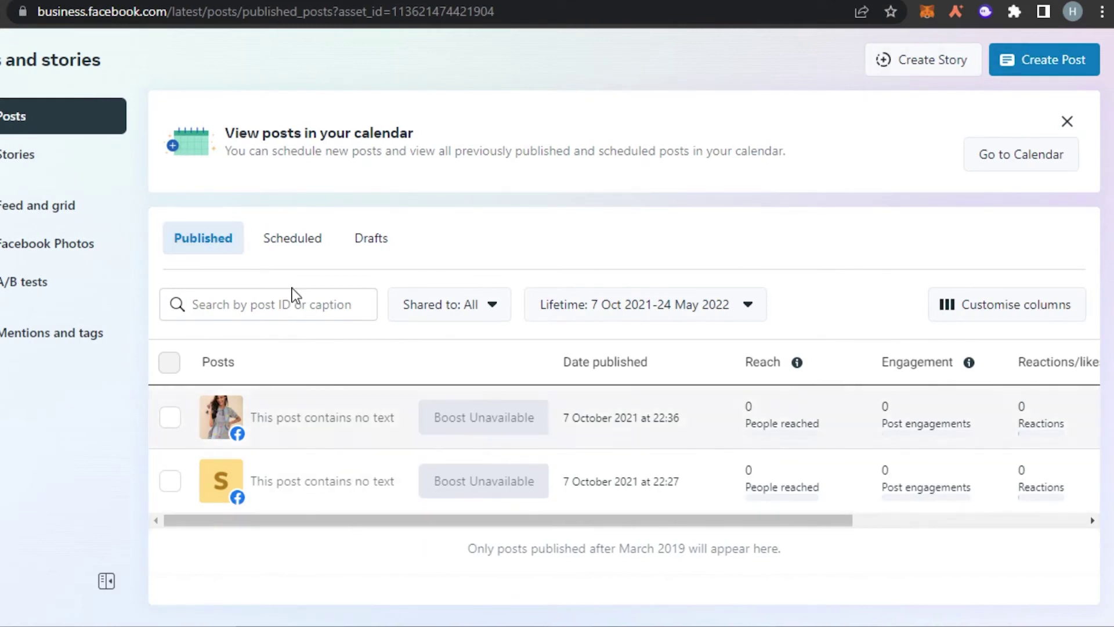
Browse Scheduled, Published and Mentions and tags, ending on the empty A/B tests section
click(291, 245)
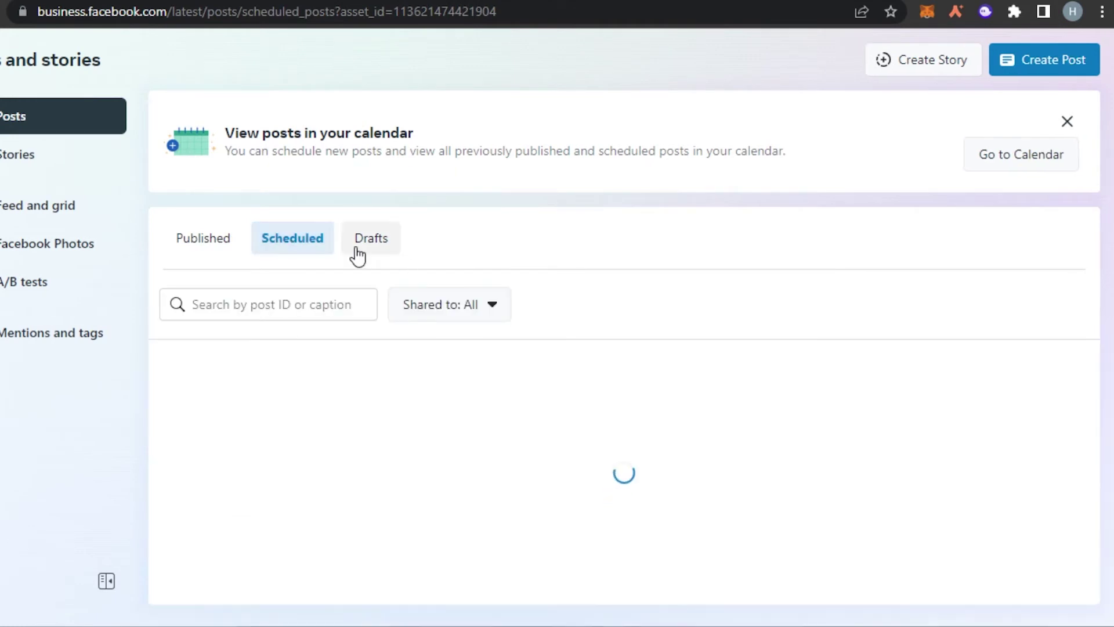
click(220, 250)
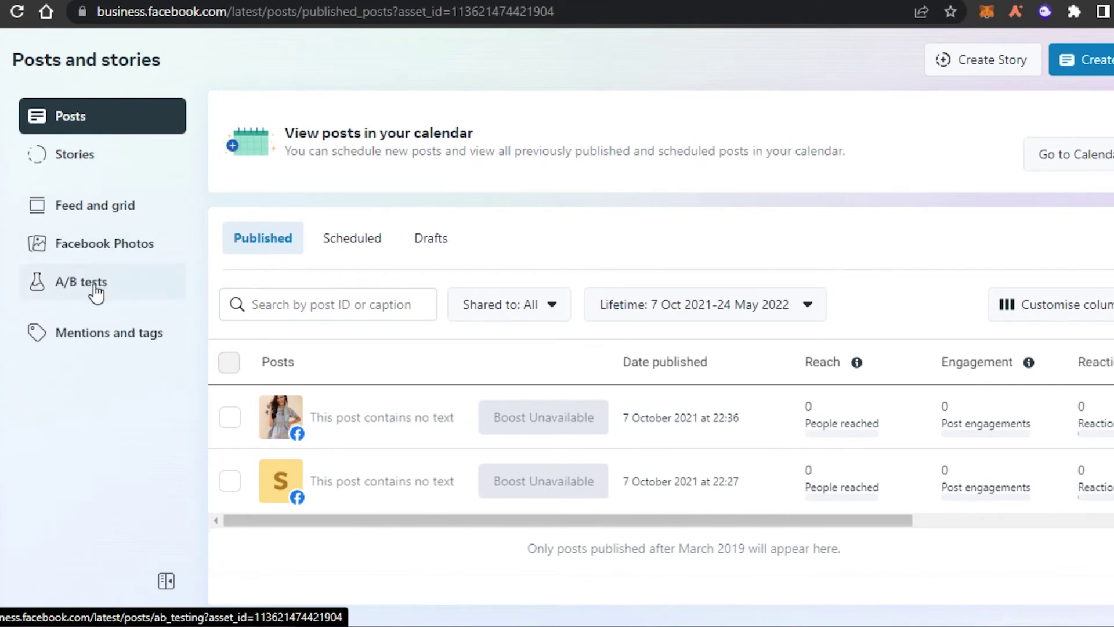
click(102, 339)
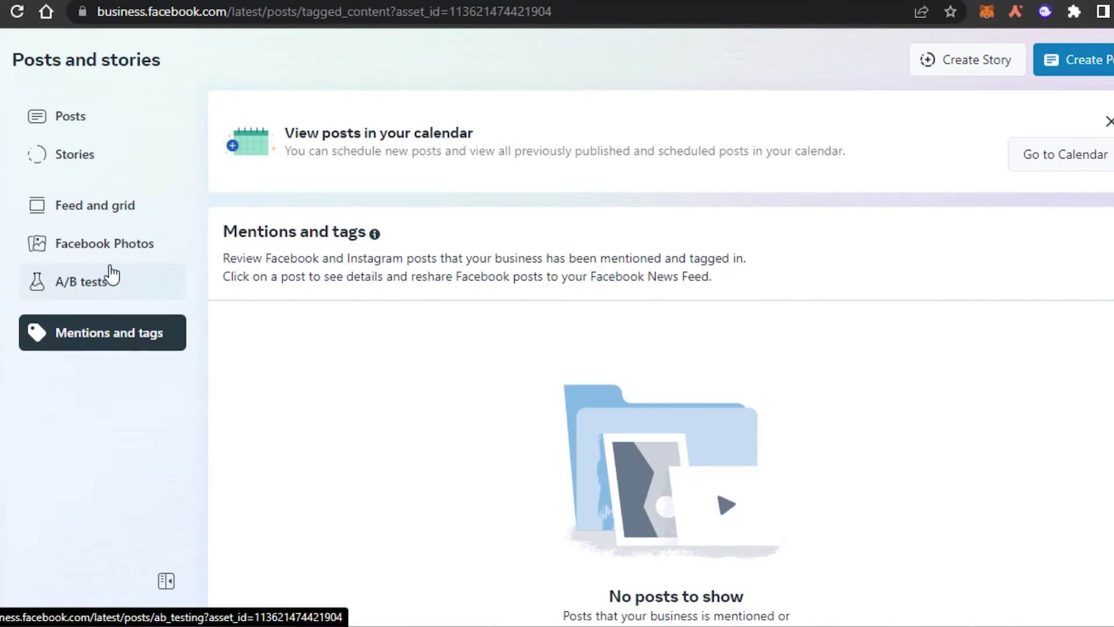
click(89, 299)
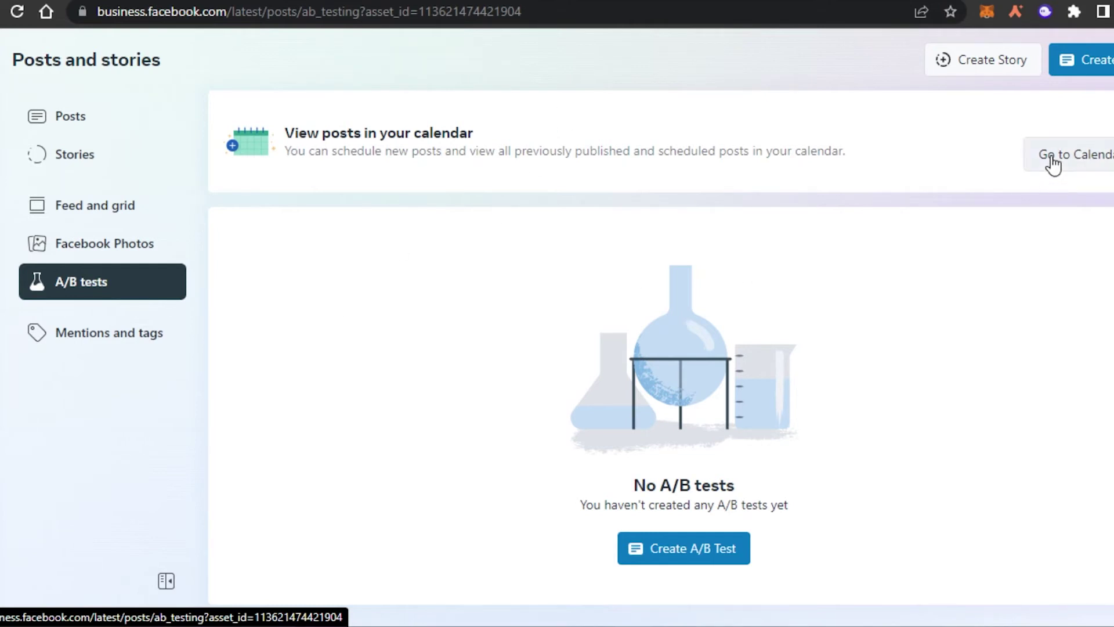
Show the Planner, dismiss the create-ads tip, and return to the May 22–28 week
mouse_move(29, 263)
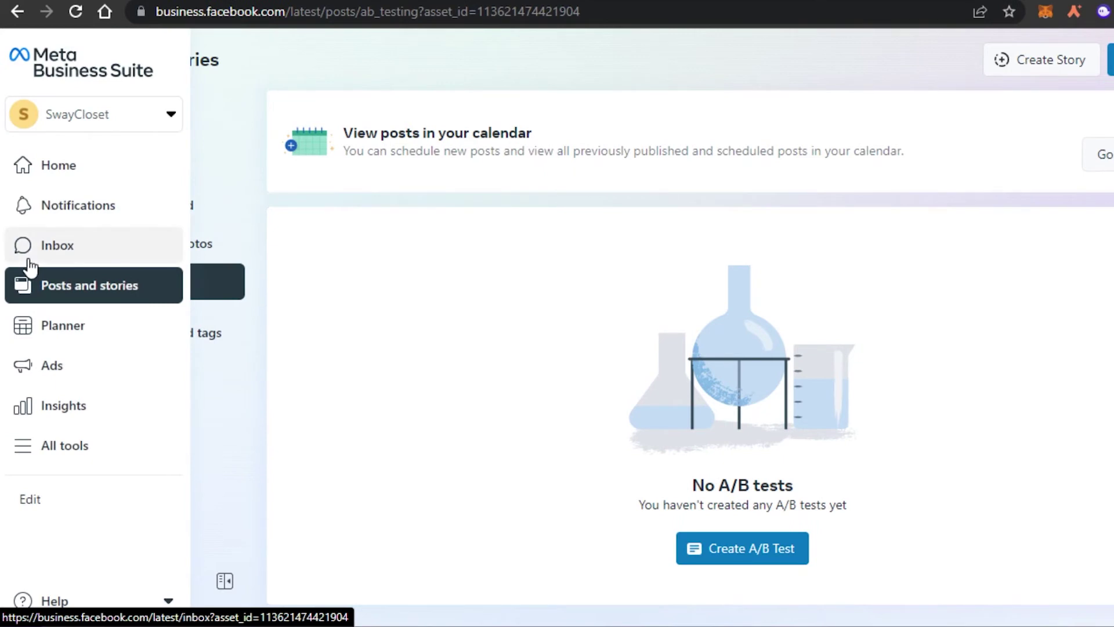
click(54, 323)
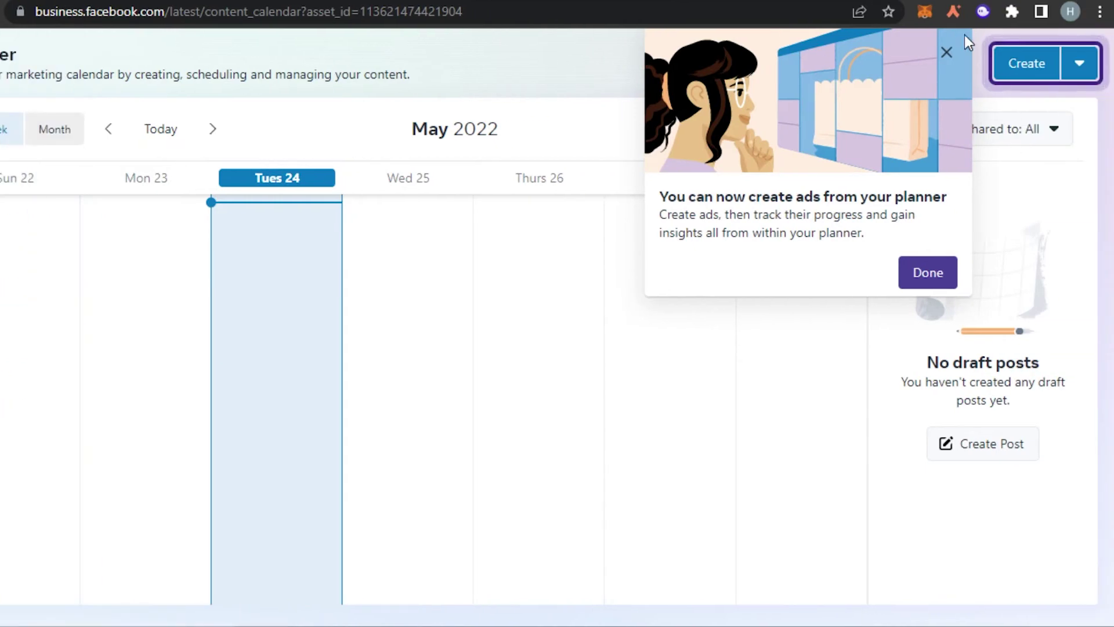
click(946, 52)
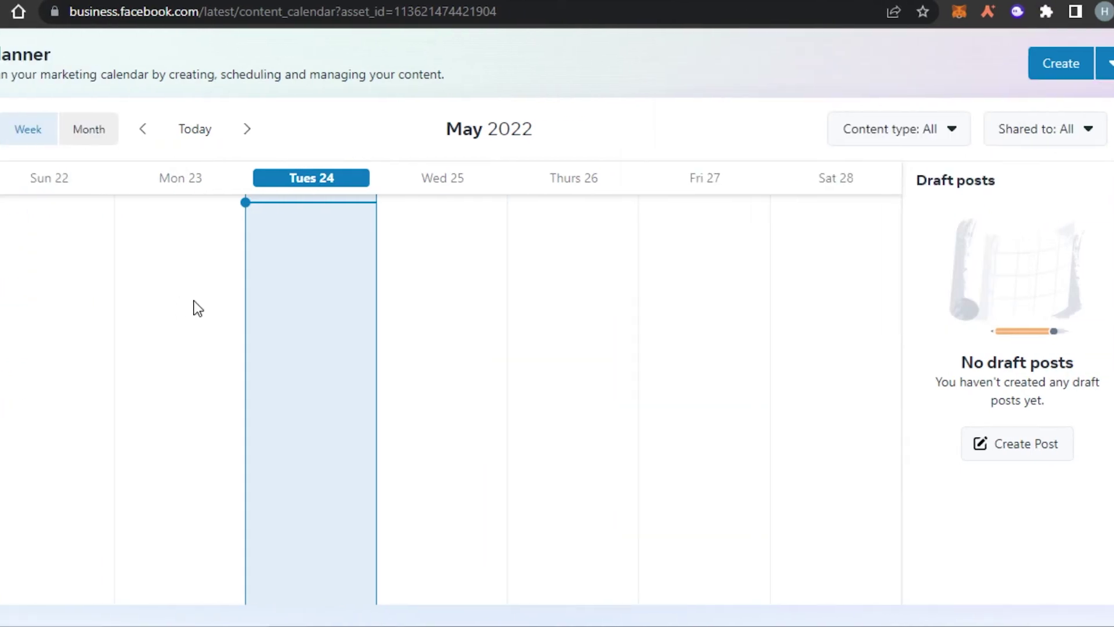
mouse_move(45, 347)
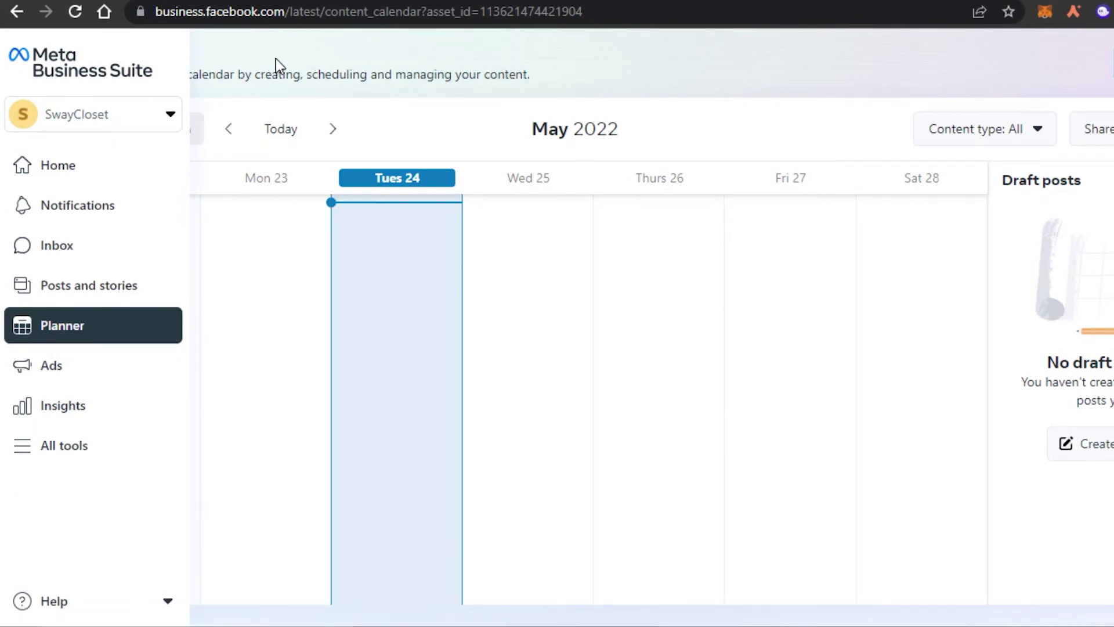
click(228, 140)
click(334, 133)
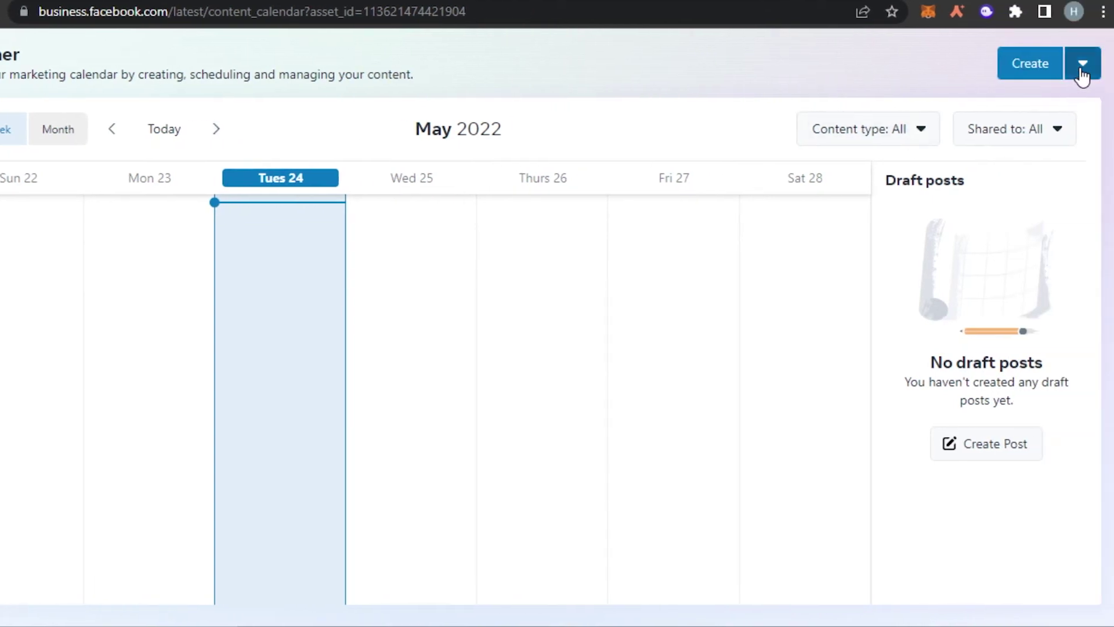
Review the Planner's Create options at the top and for Tuesday 24
click(1083, 75)
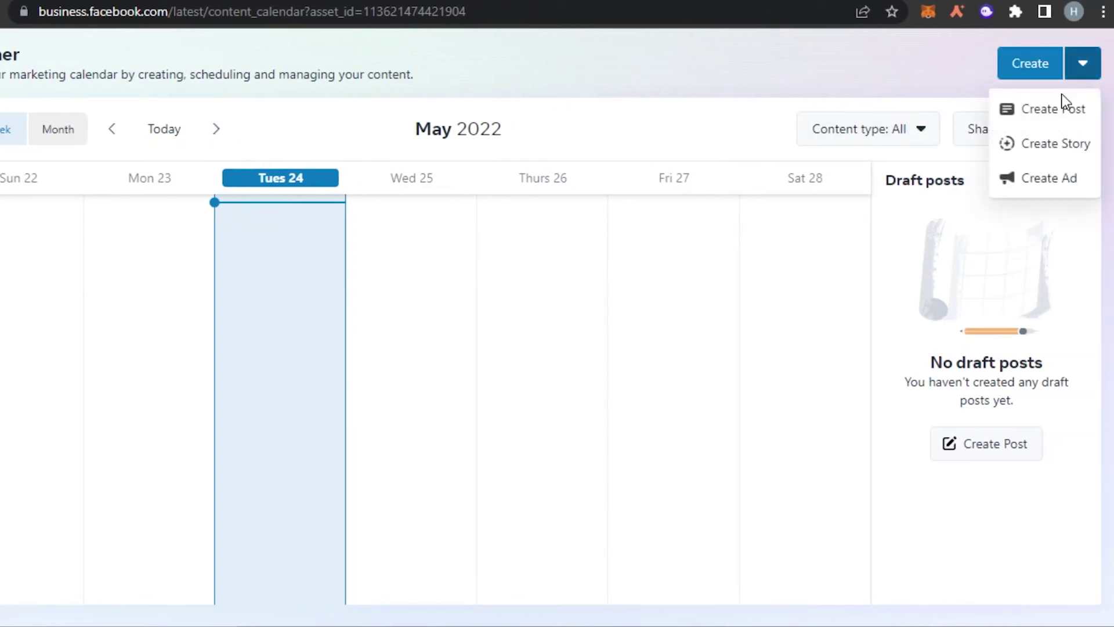
click(586, 96)
mouse_move(256, 226)
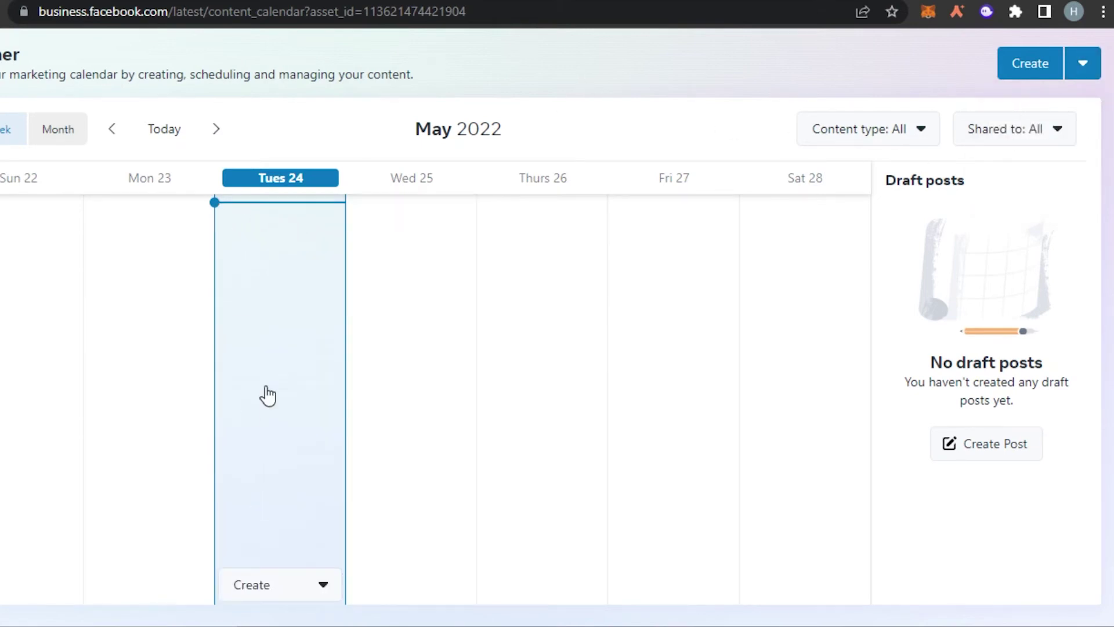
click(291, 586)
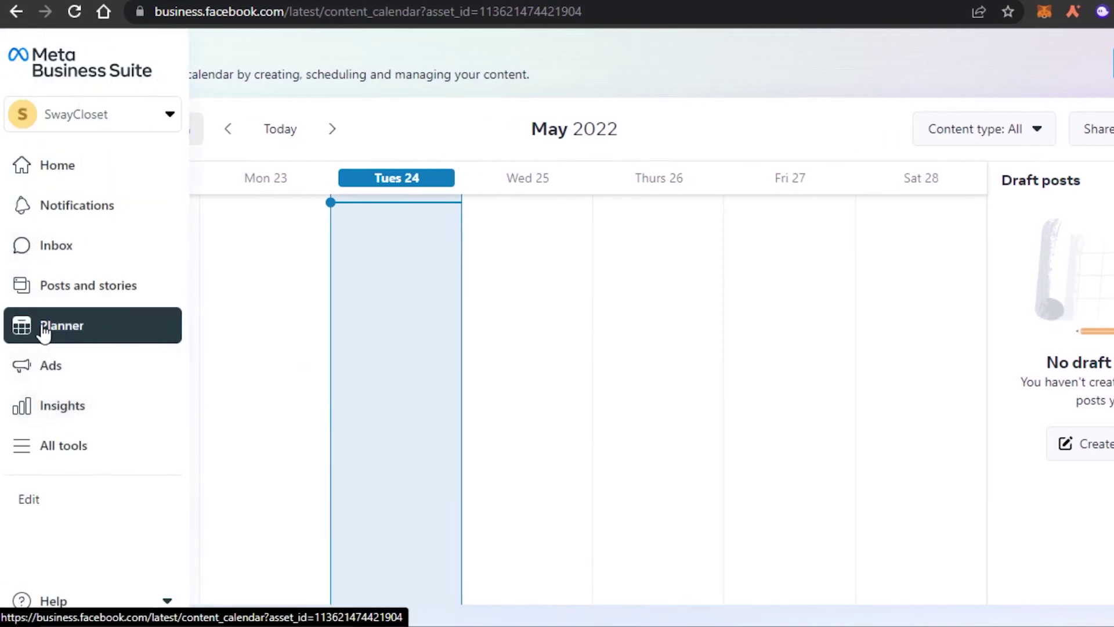
mouse_move(370, 373)
mouse_move(44, 284)
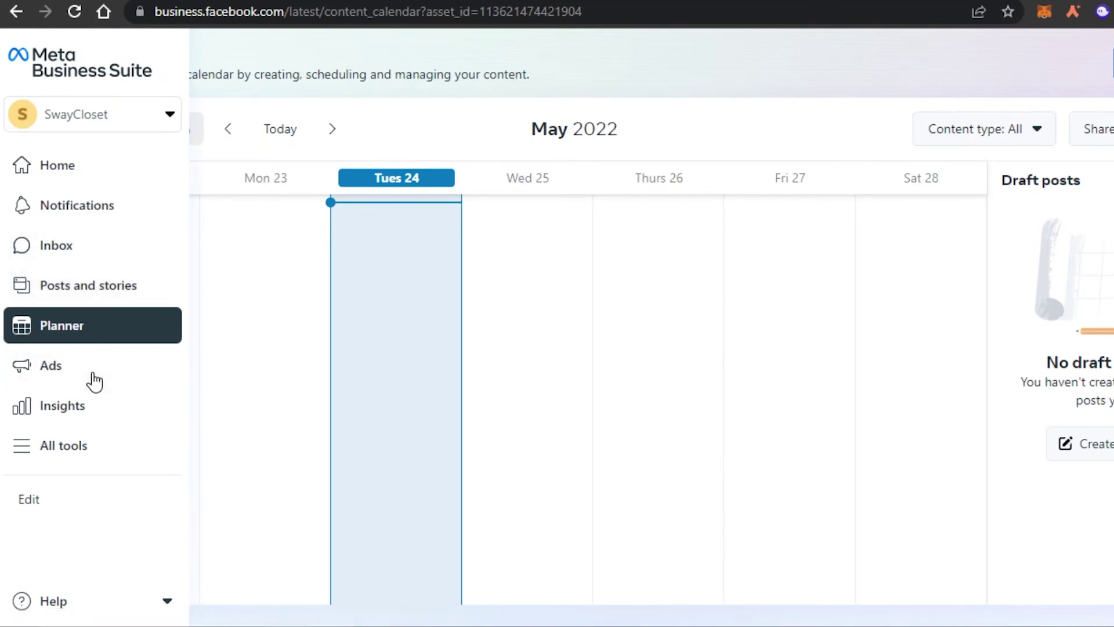
click(64, 378)
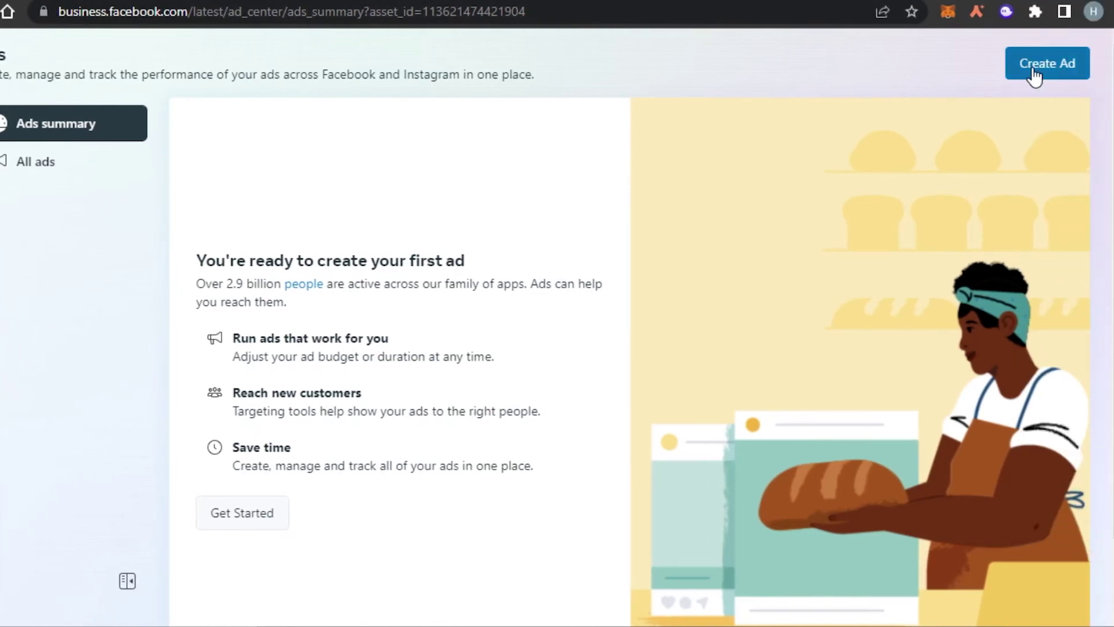
Try creating an ad and dismiss the warning that the Page must be published first
click(1084, 65)
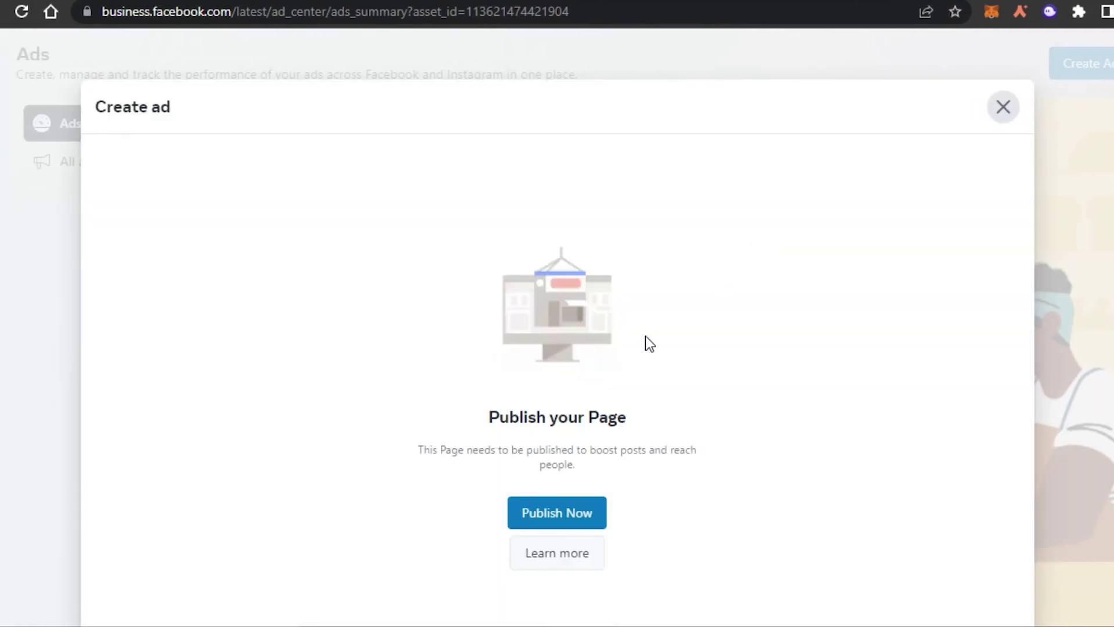
click(1003, 106)
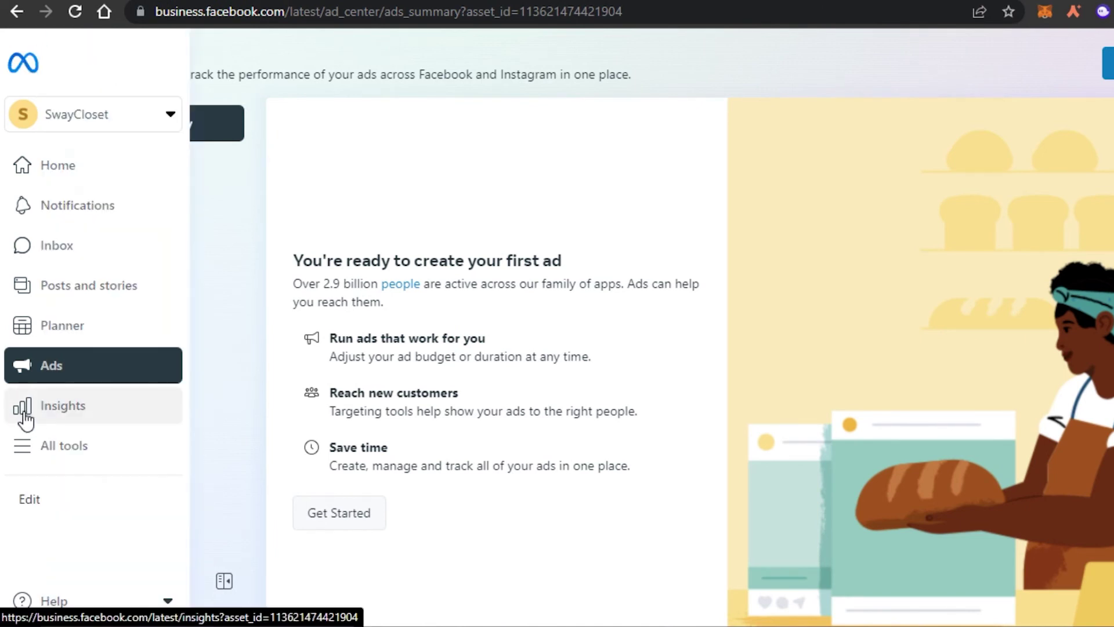
click(24, 415)
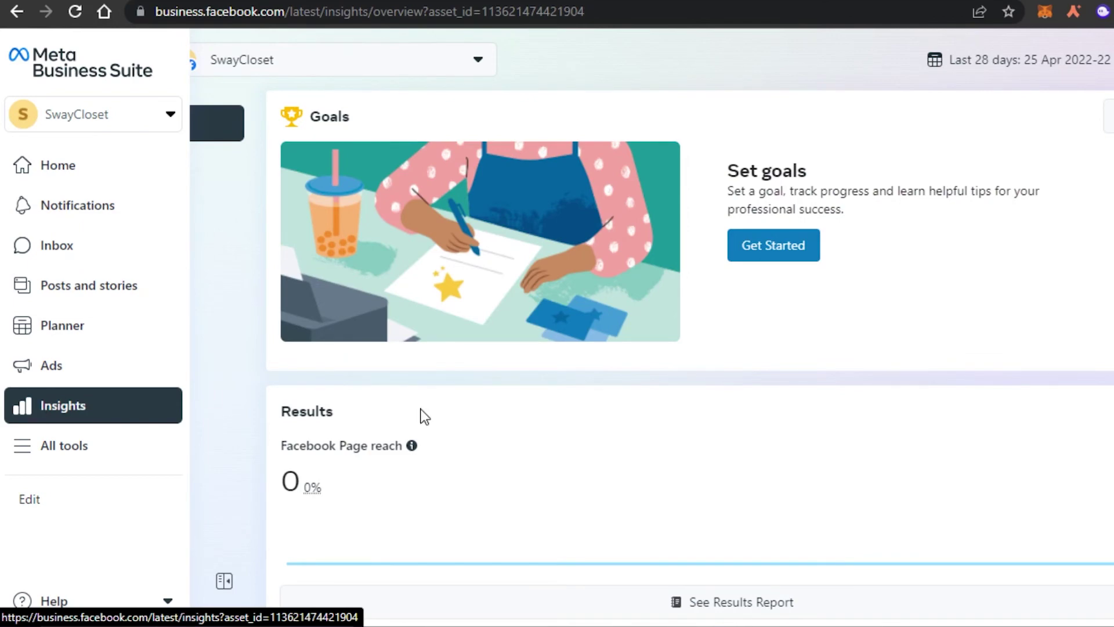
Scroll the Insights overview, view Results, Content and Audience insights, then bring up All tools
scroll(626, 356, down, 10)
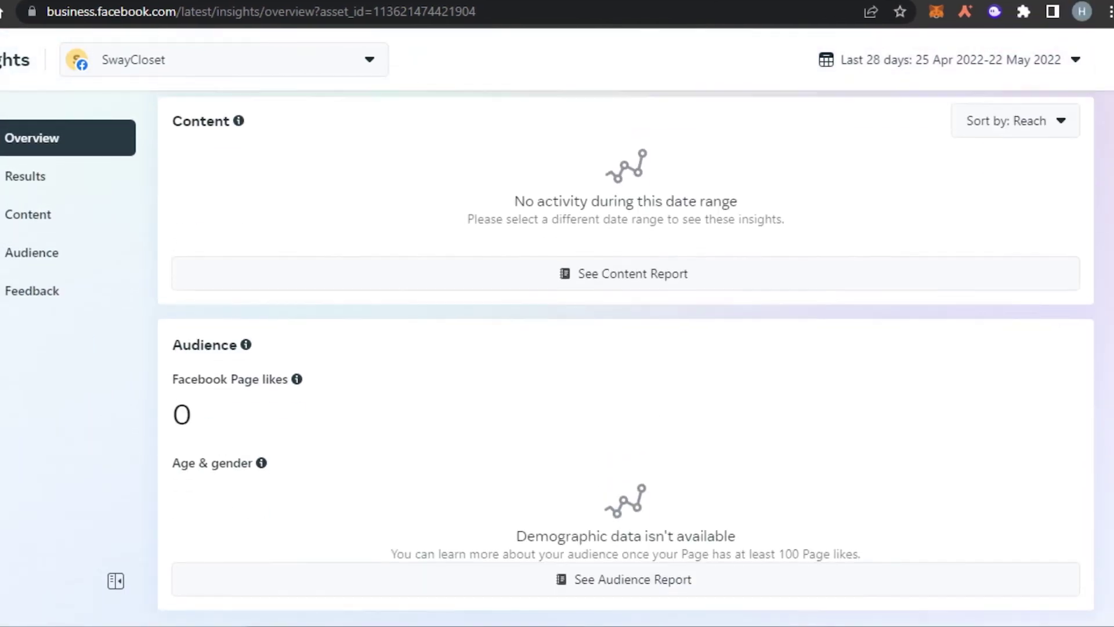
scroll(626, 356, up, 8)
scroll(626, 356, down, 8)
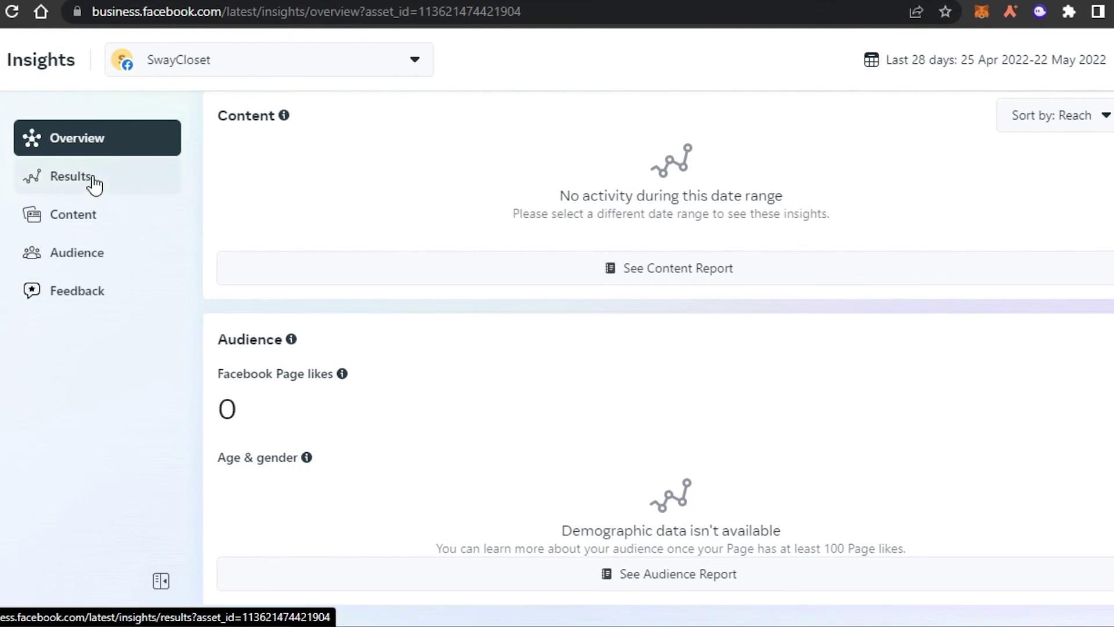
click(93, 179)
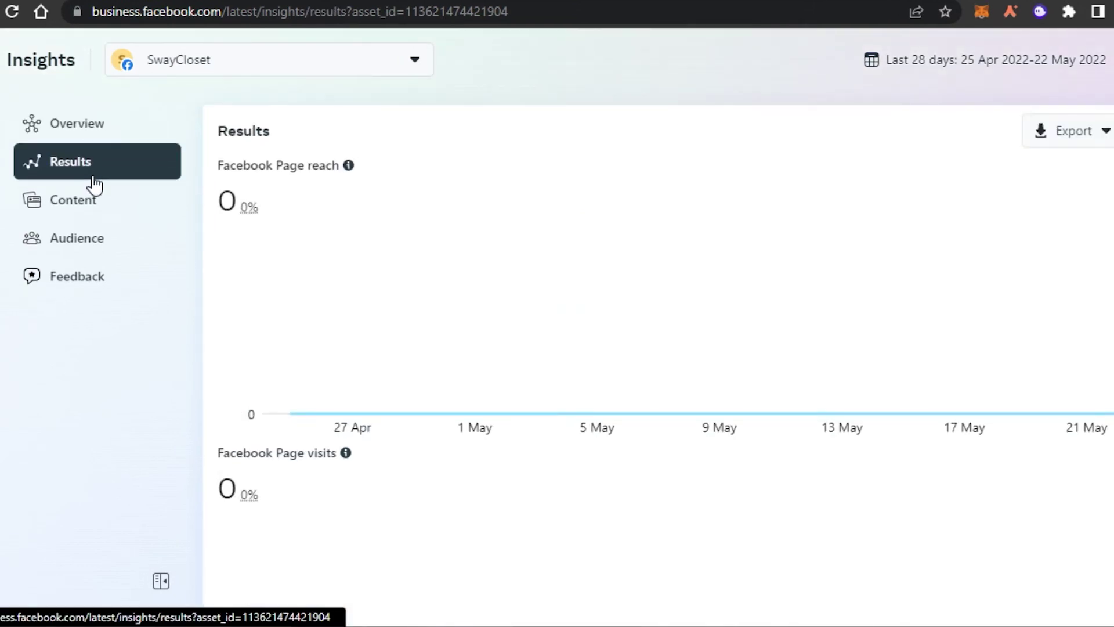
click(95, 218)
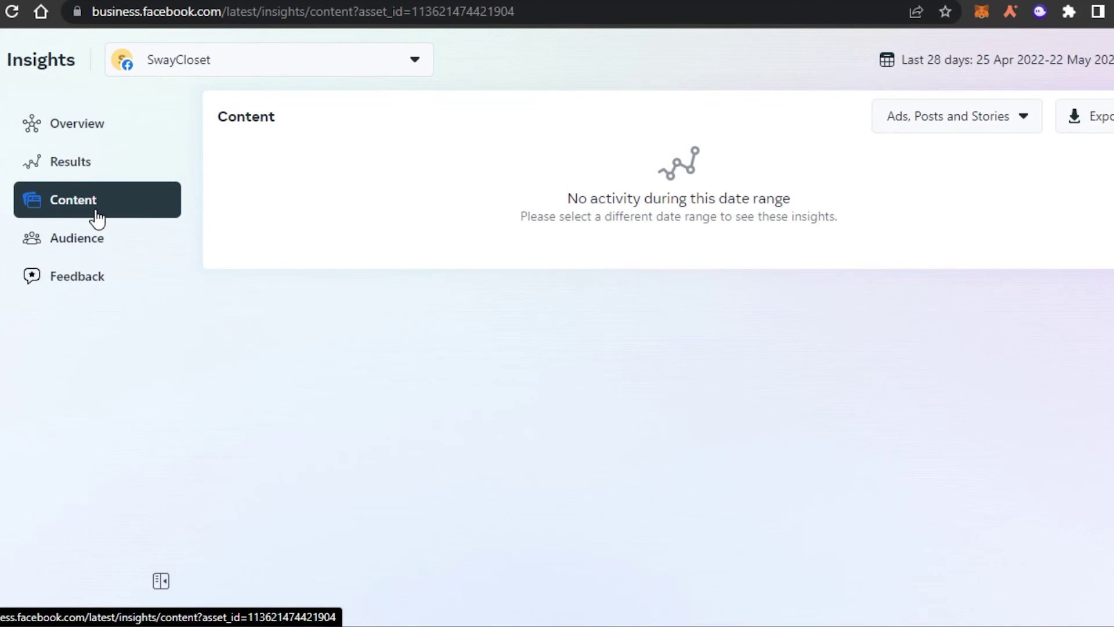
click(96, 241)
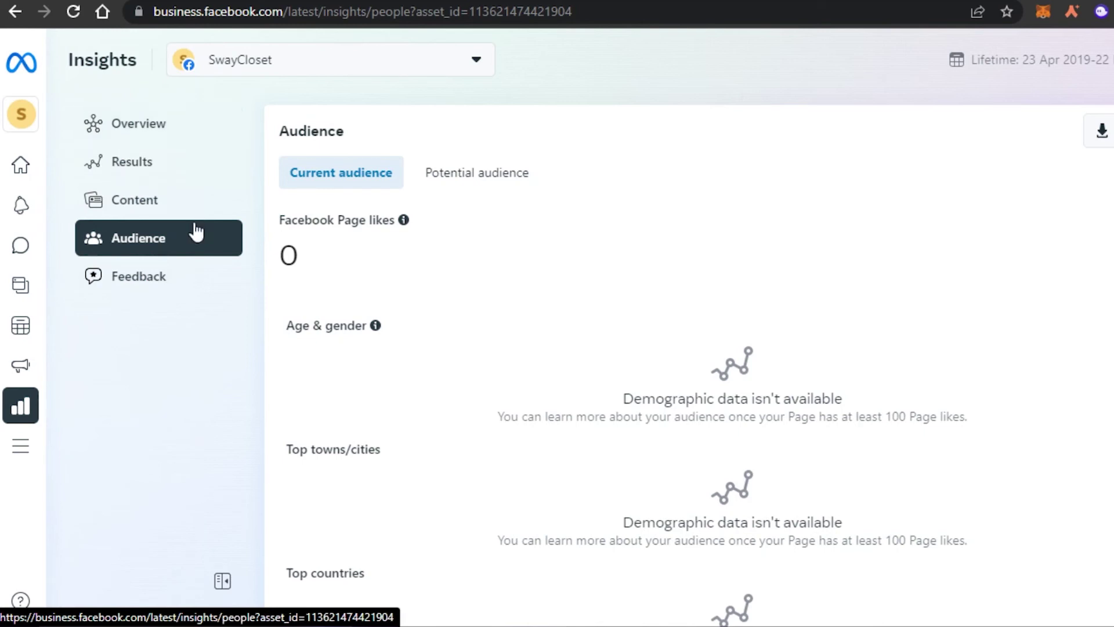
click(58, 444)
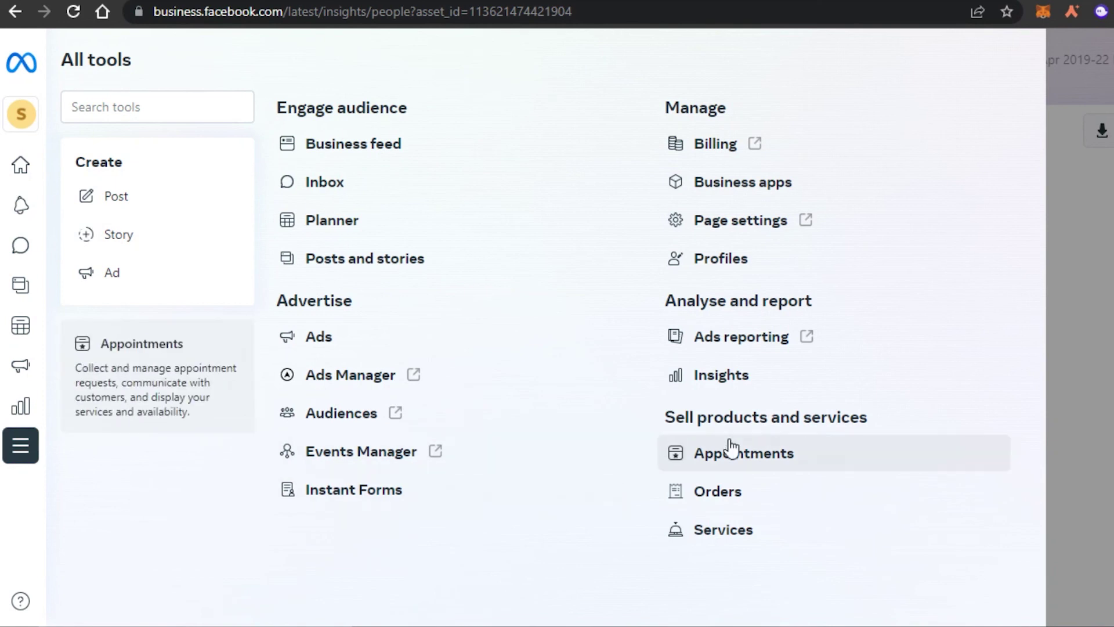
Check the empty Appointments list, then show the Orders page under Sell products and services
click(724, 468)
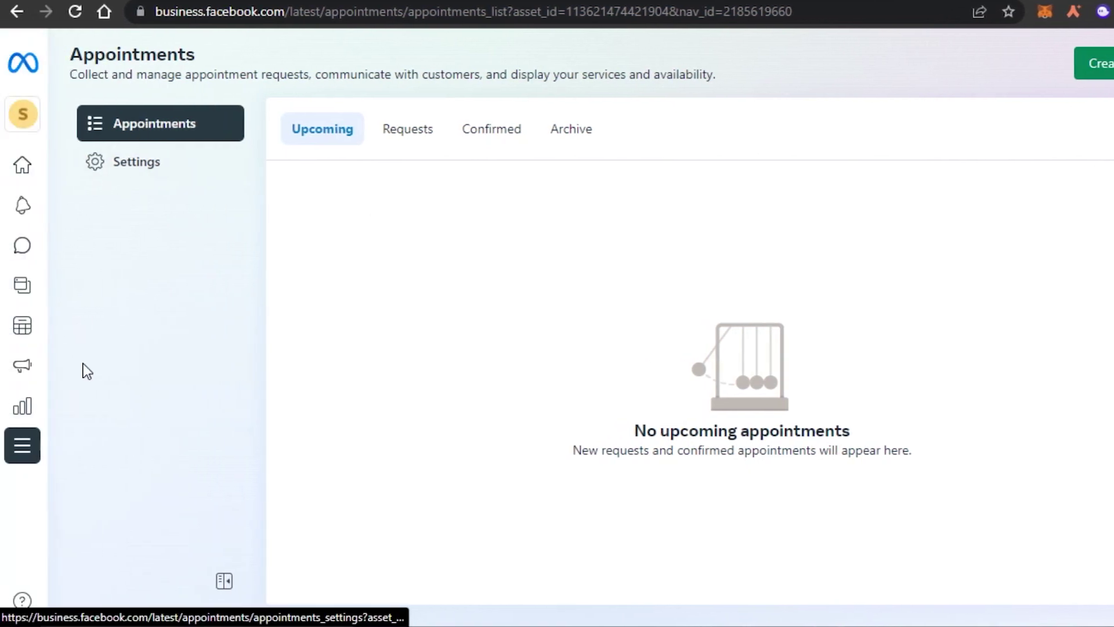
click(54, 450)
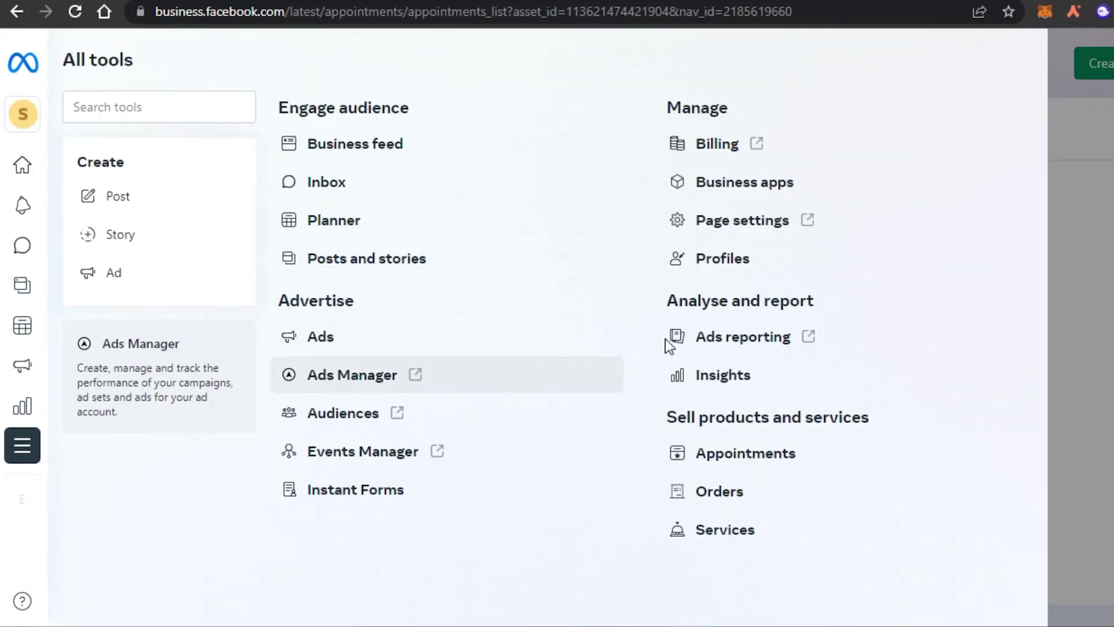
click(735, 507)
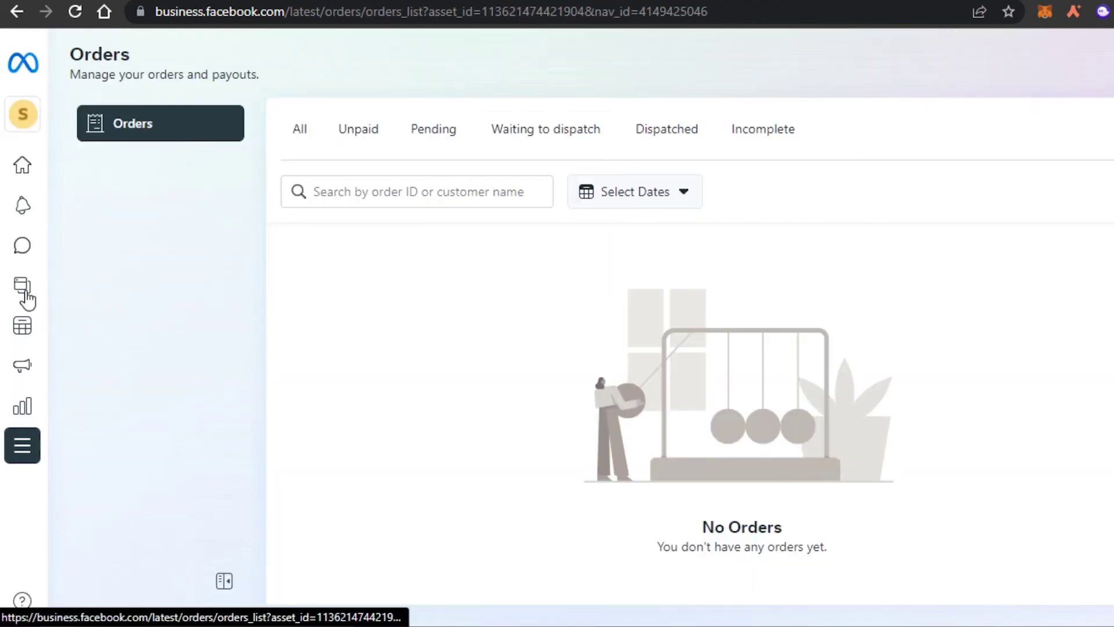
mouse_move(25, 296)
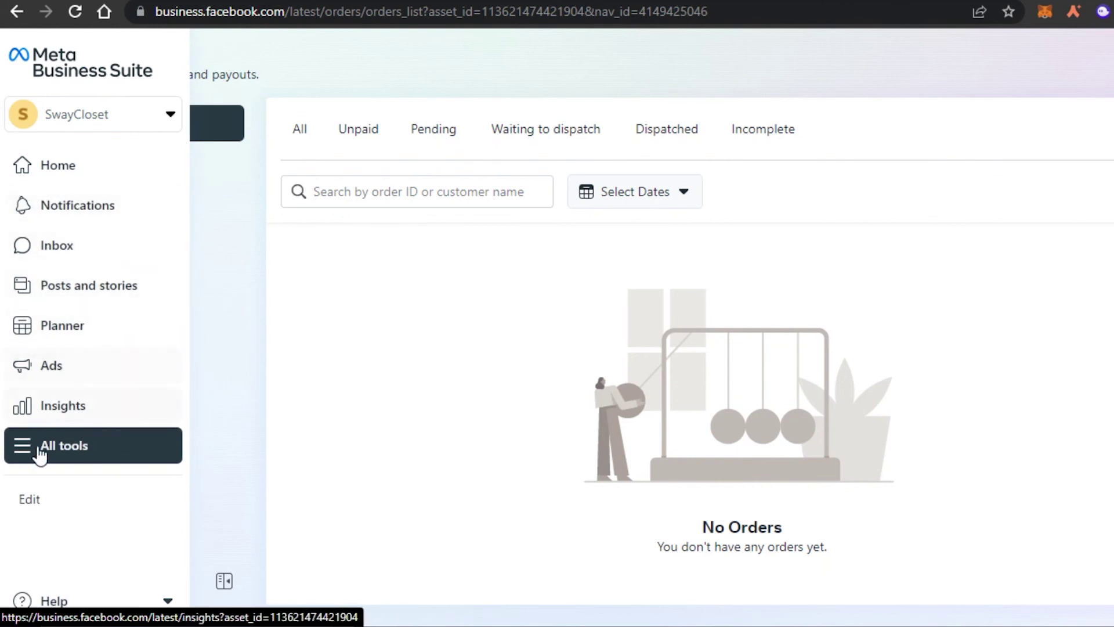